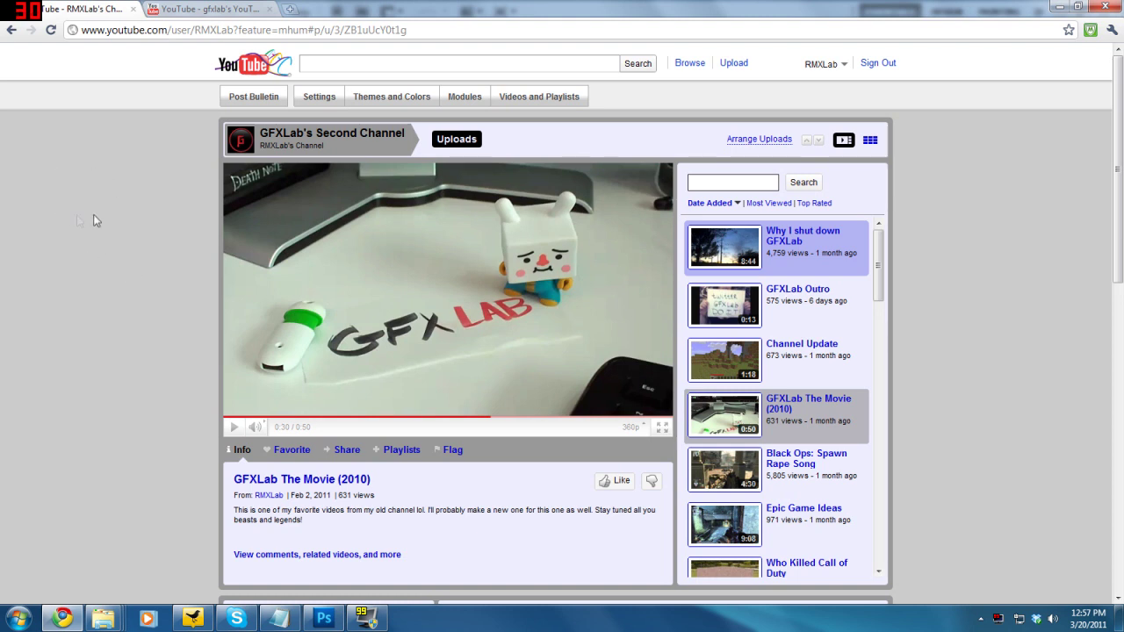
Save the Grey theme as the YouTube channel's theme
click(391, 98)
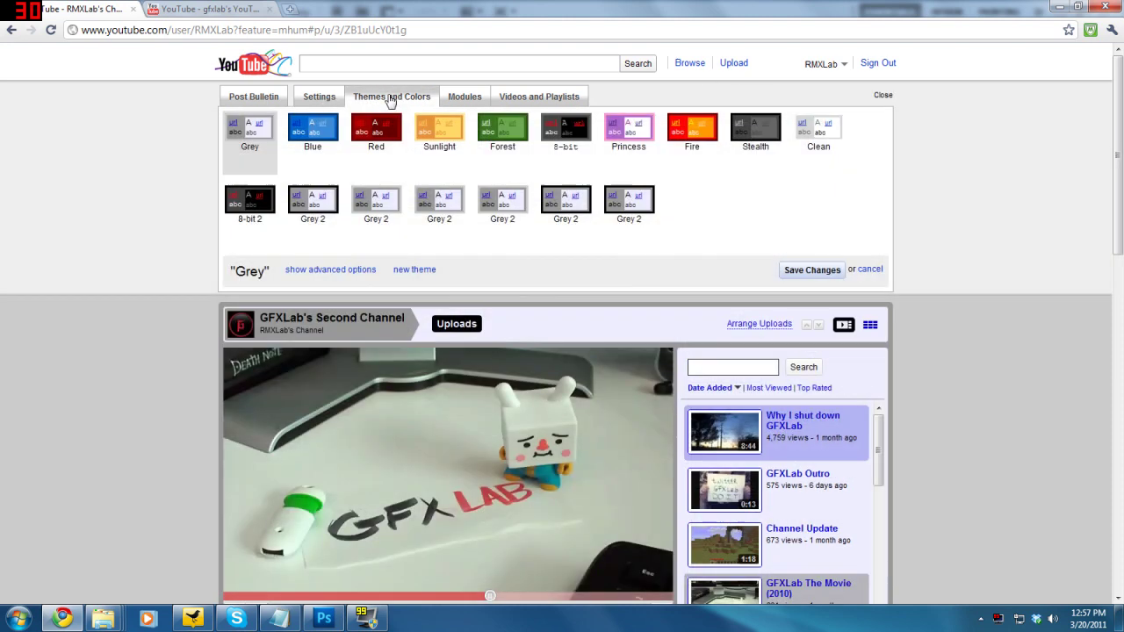
click(809, 271)
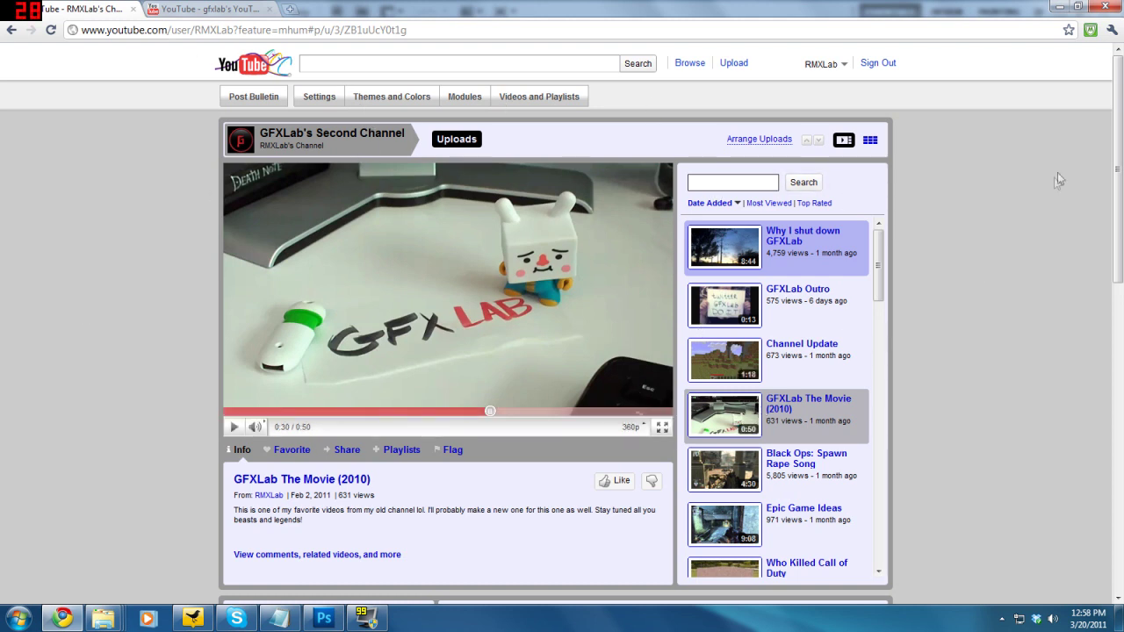
drag(1118, 128, 1118, 317)
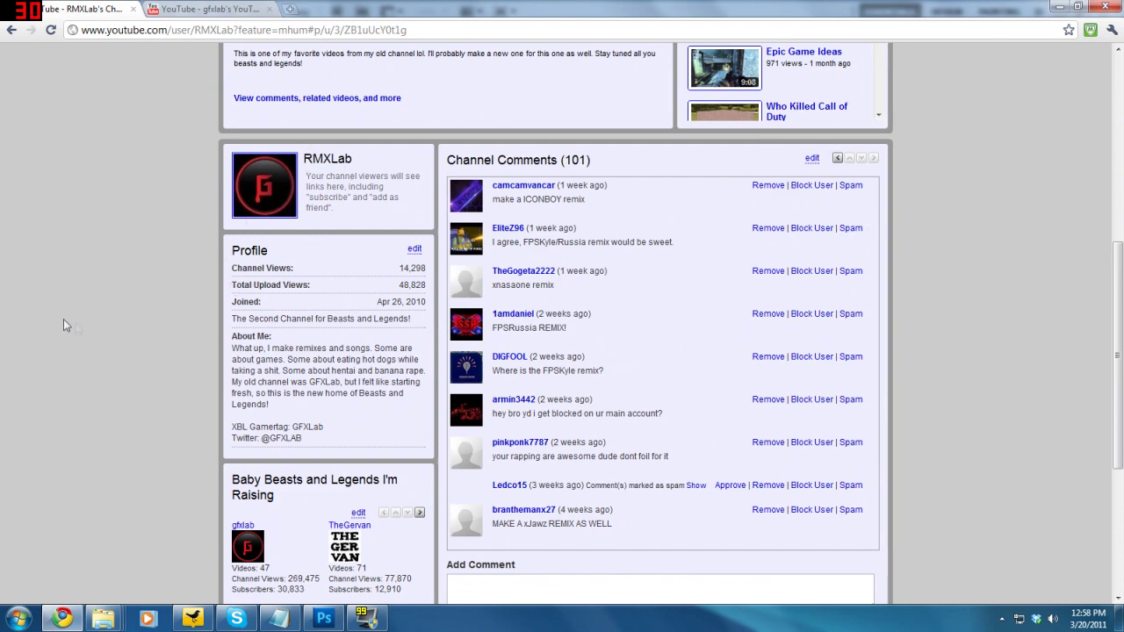
Scroll the YouTube channel page back up toward the top
scroll(26, 323, up, 5)
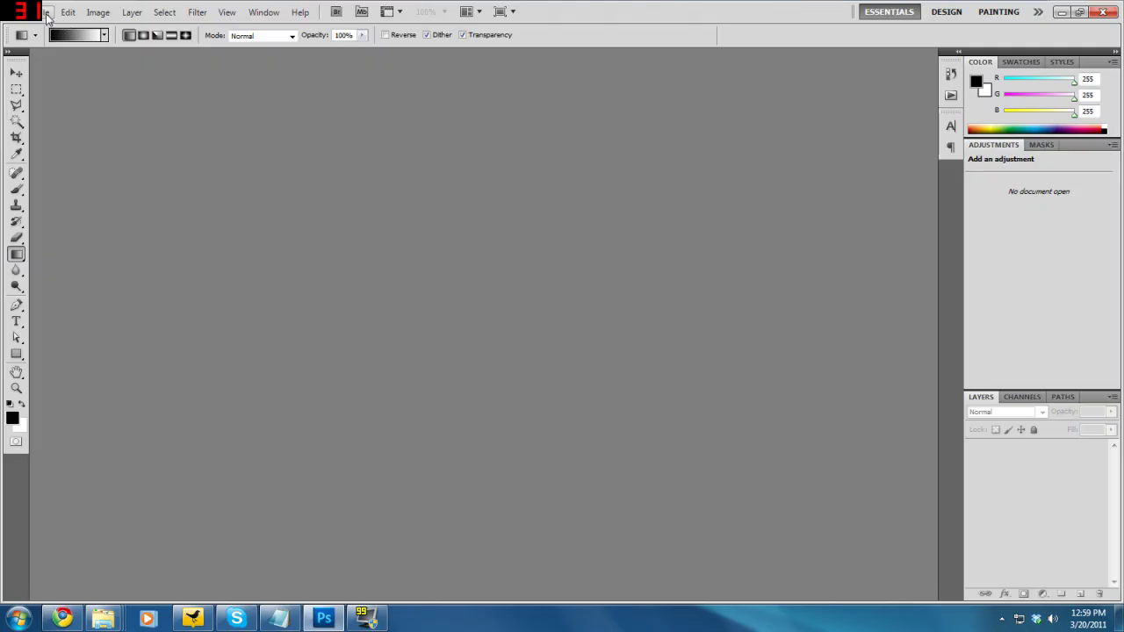
Create a new 1600 × 860 px document at 72 ppi with a white background
click(47, 17)
click(53, 25)
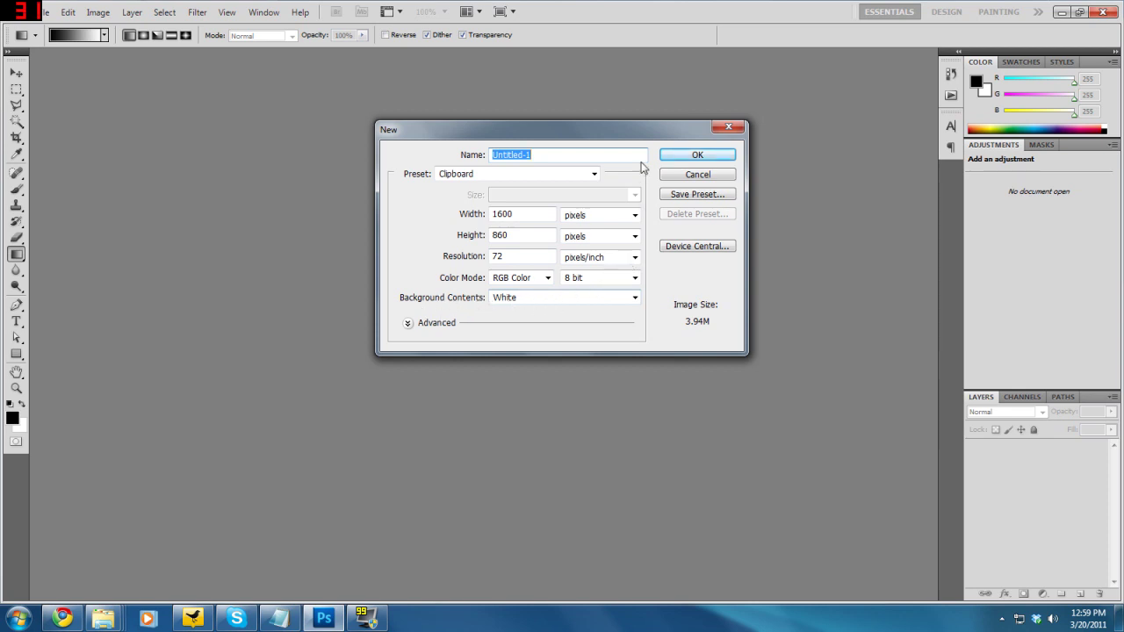
click(676, 159)
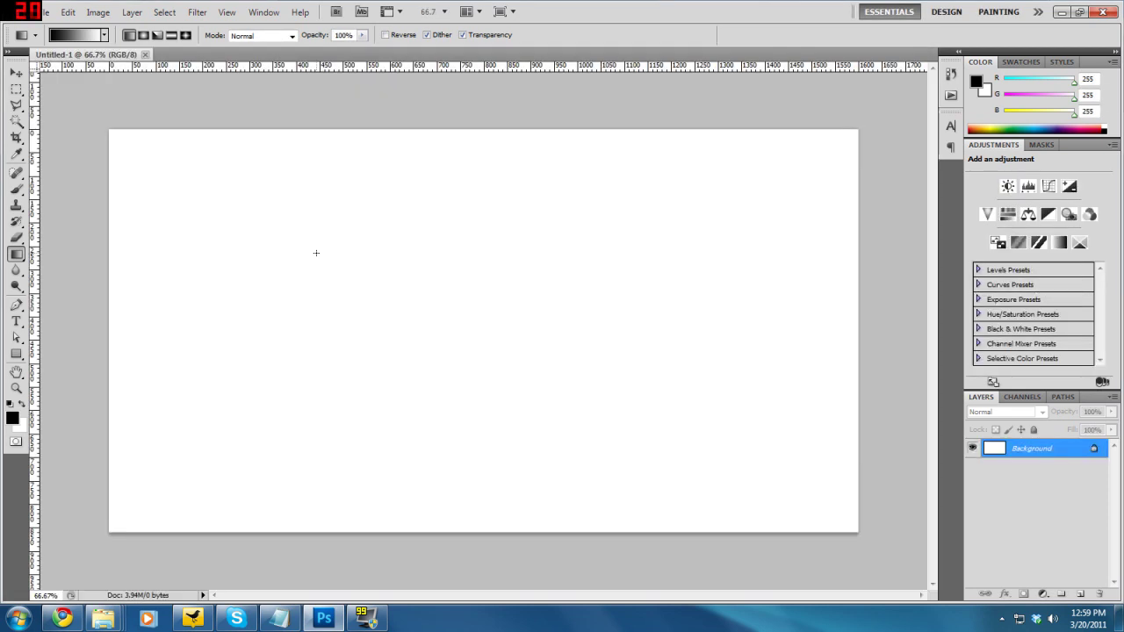
Paste the YouTube channel page screenshot into Untitled-1 as Layer 1
key(ctrl+v)
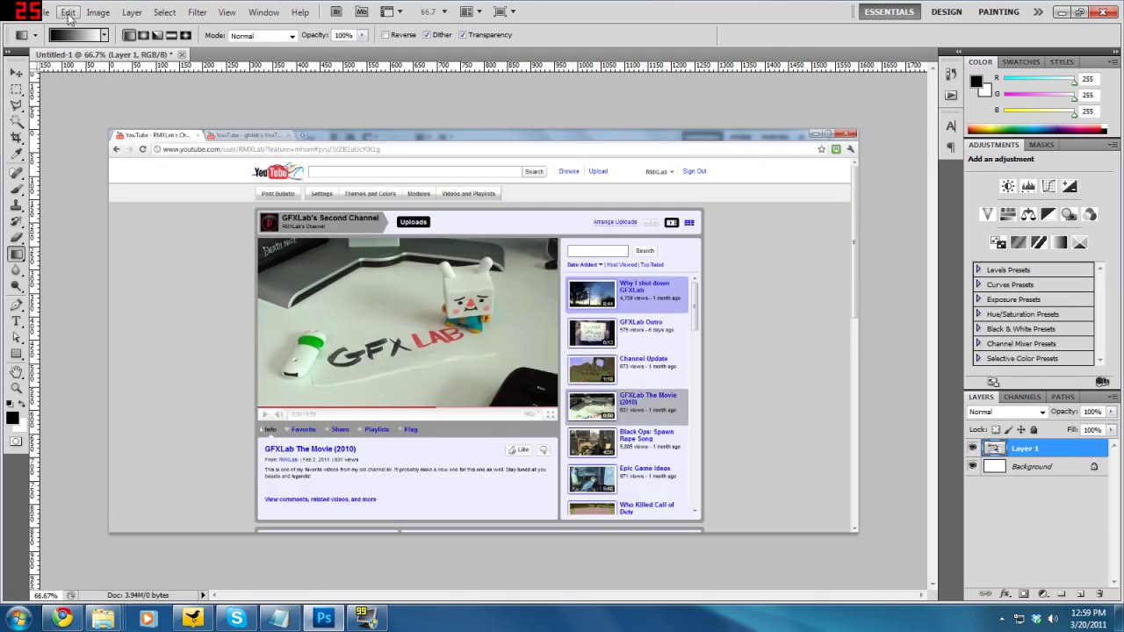
click(67, 13)
click(67, 12)
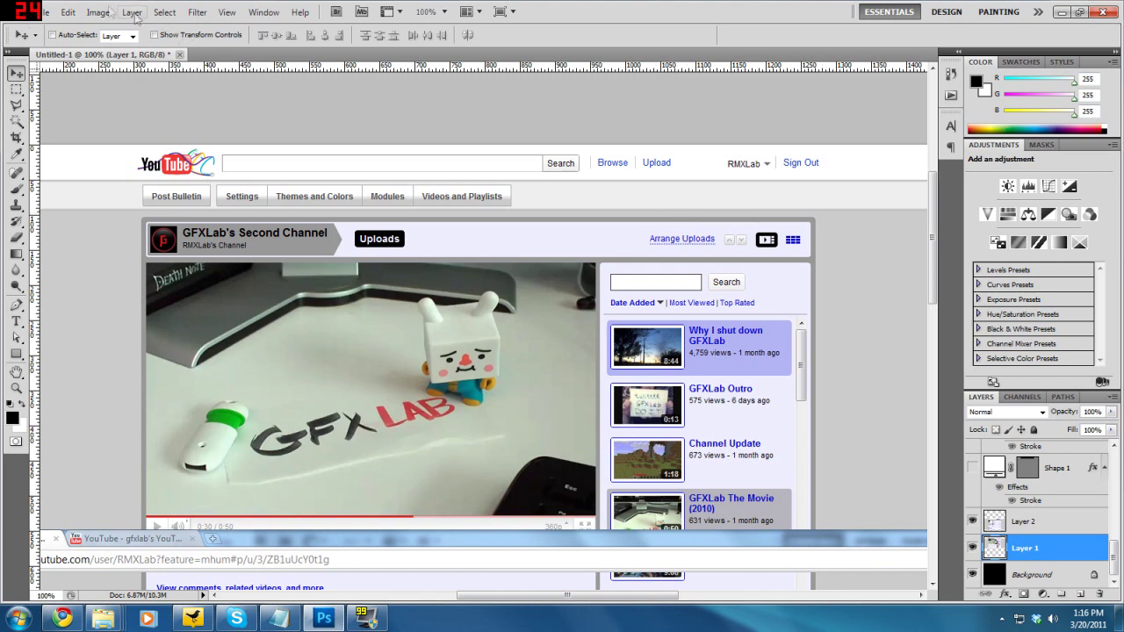
Undo the last edit with Step Backward
click(67, 12)
click(84, 53)
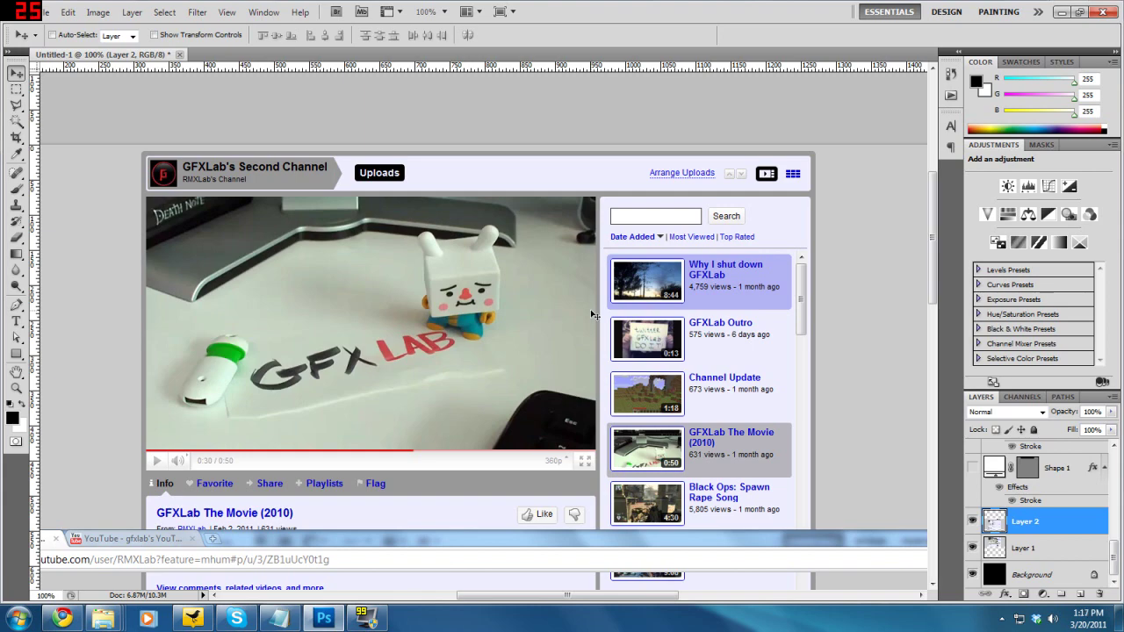
drag(933, 267, 933, 311)
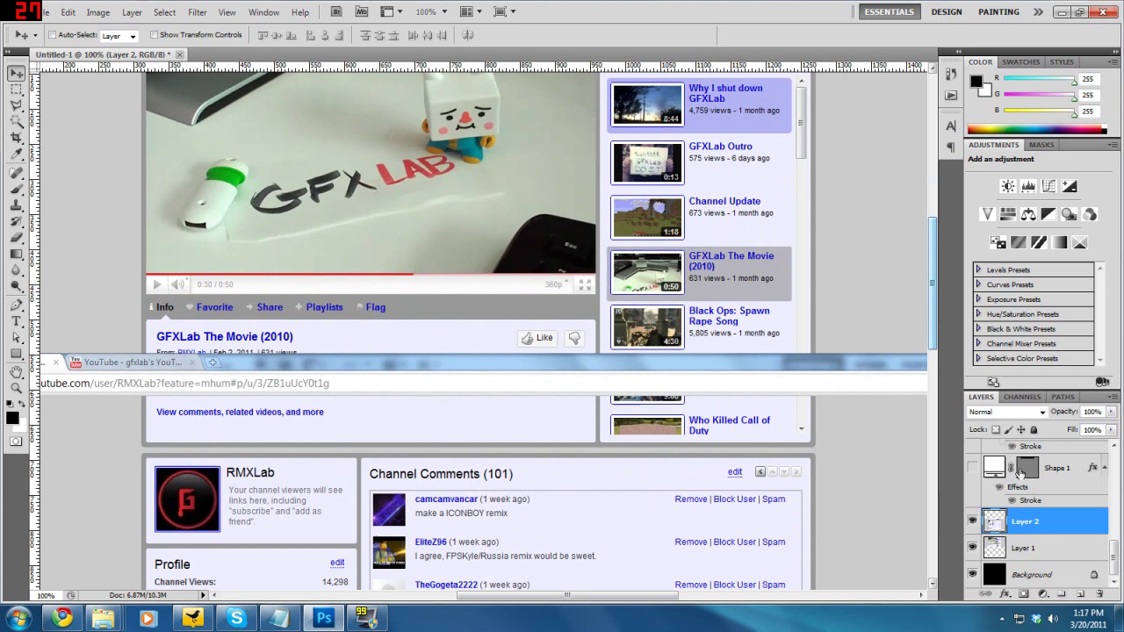
Lower the Layer 2 screenshot to 32% opacity so Layer 1 shows through
click(1038, 548)
click(1030, 523)
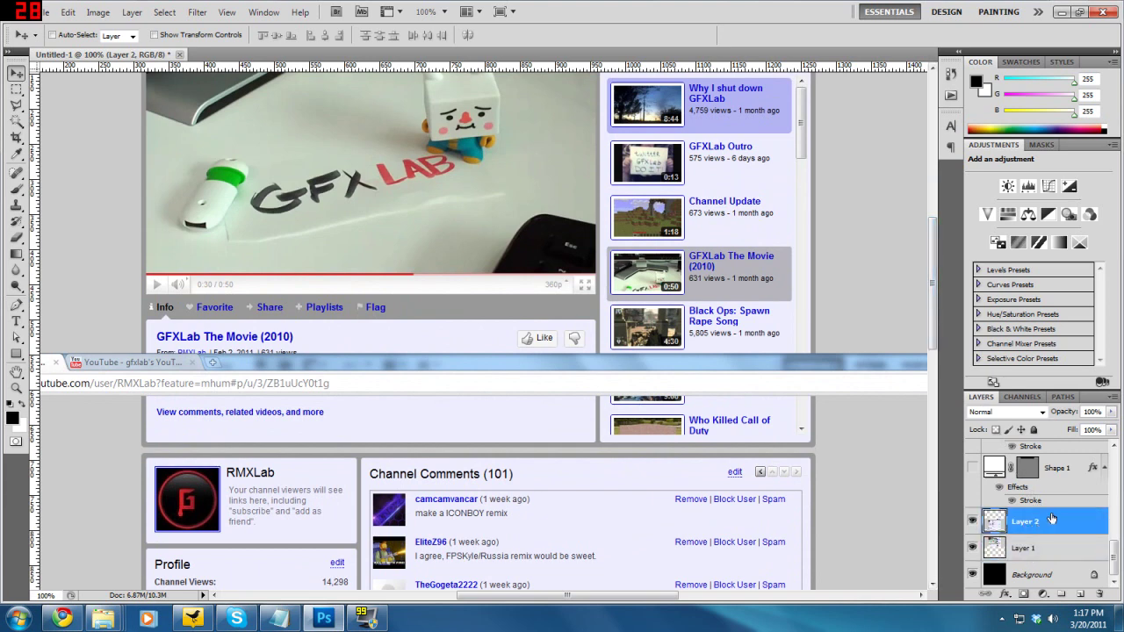
click(1112, 412)
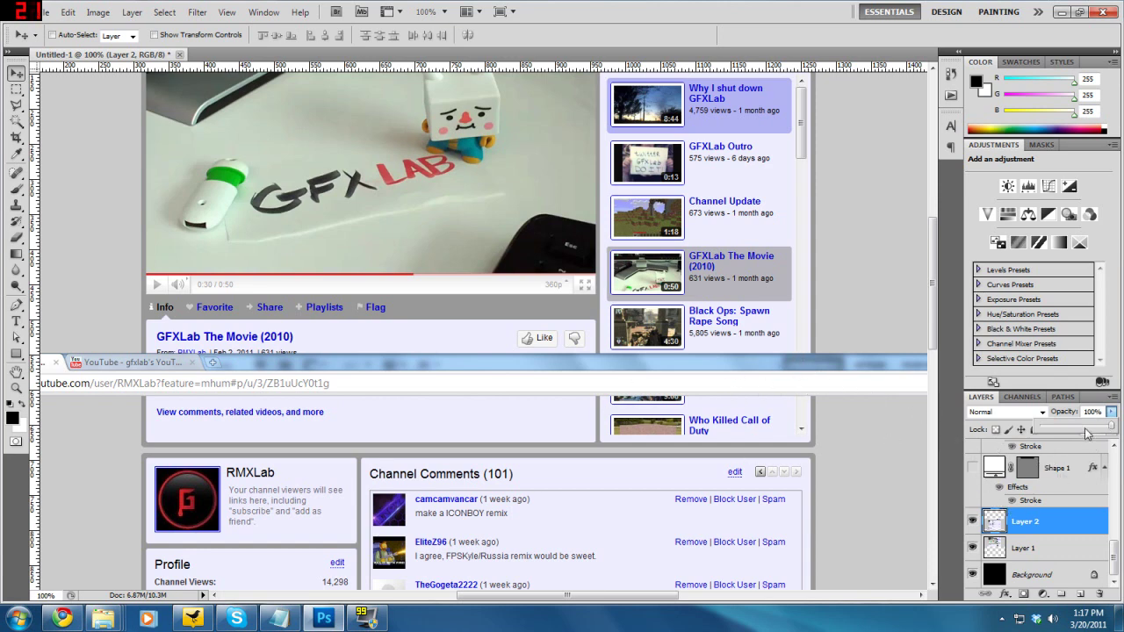
drag(1089, 433, 1065, 435)
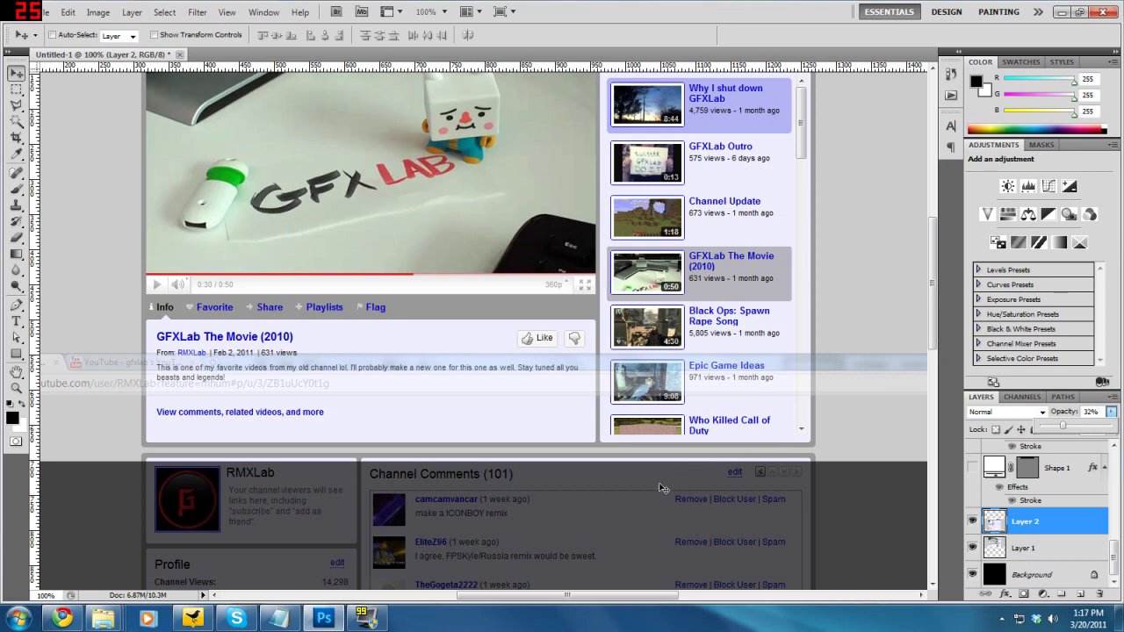
mouse_move(658, 481)
mouse_down()
mouse_move(657, 453)
mouse_move(656, 470)
mouse_up()
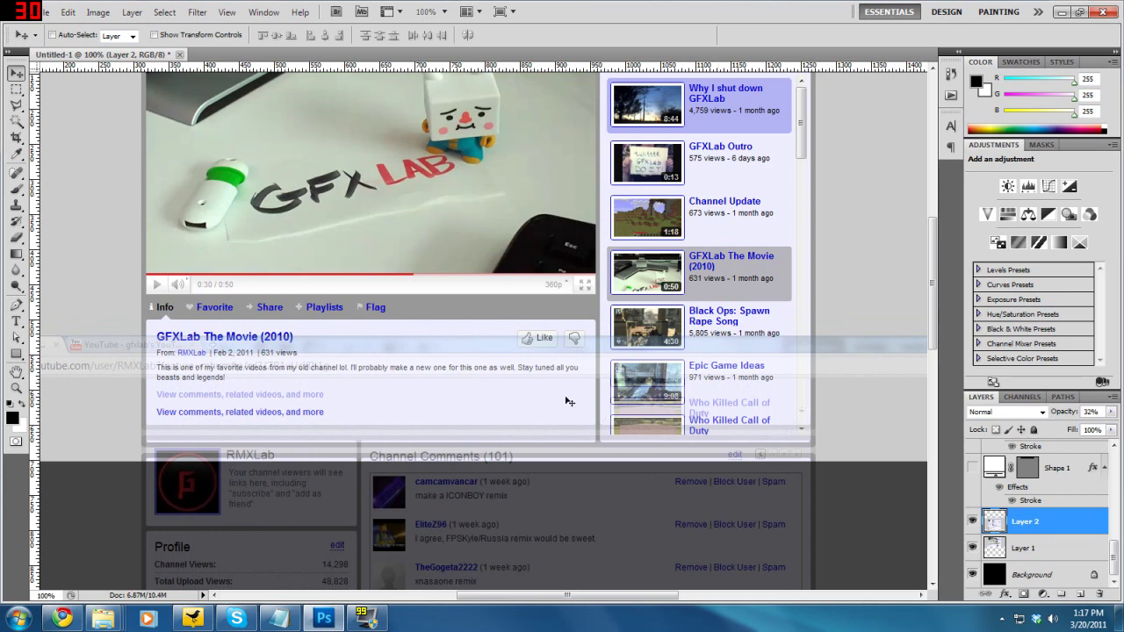
click(68, 13)
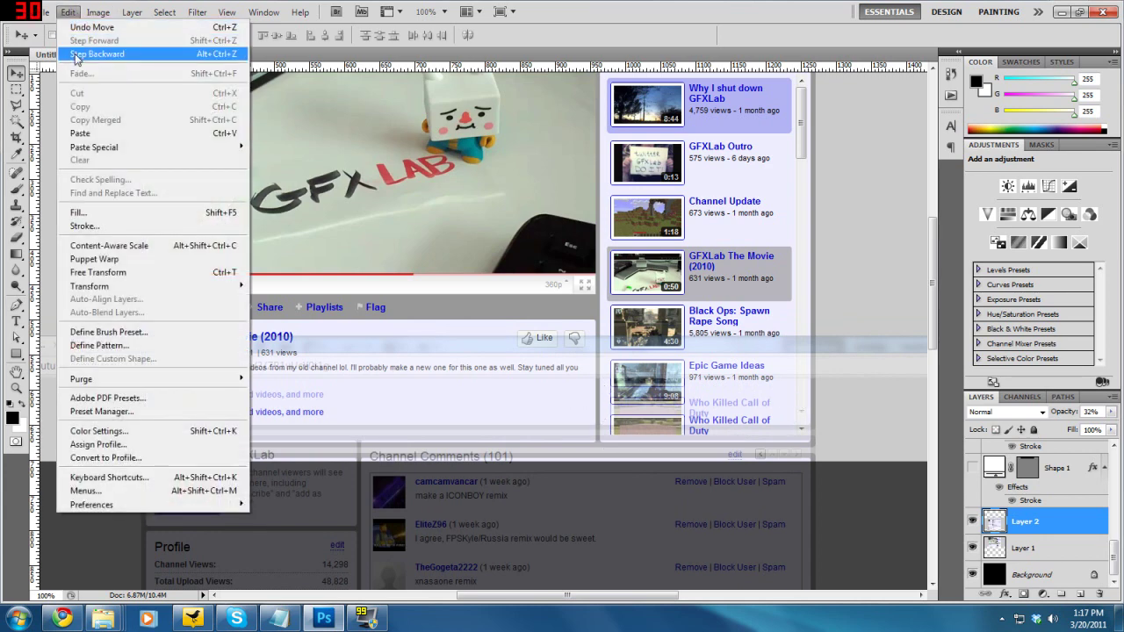
click(84, 53)
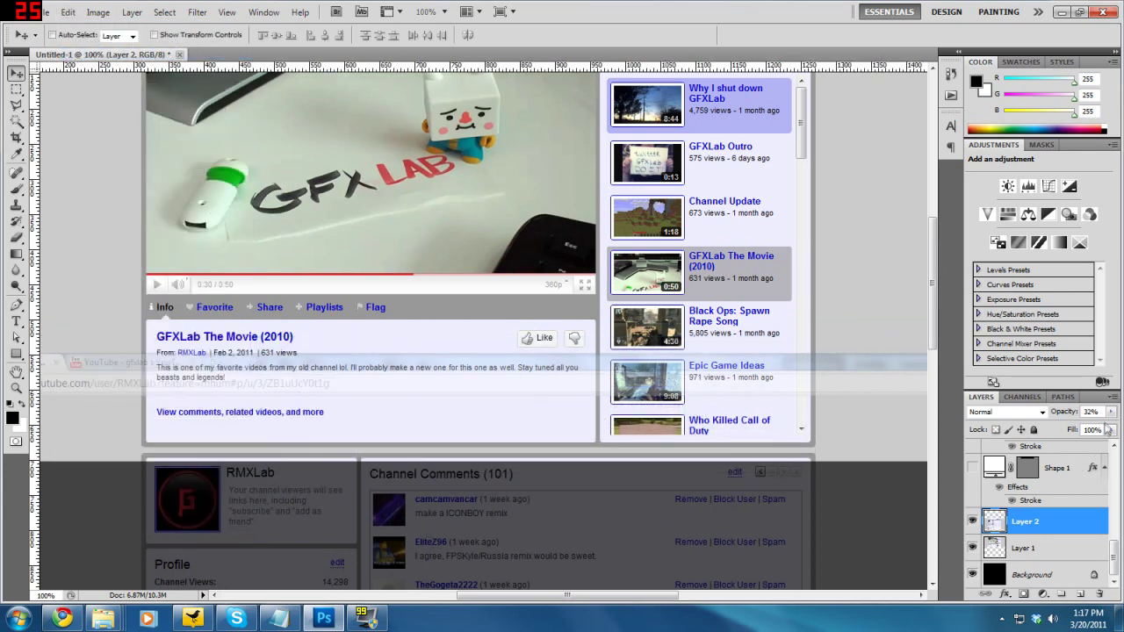
click(1111, 411)
click(1107, 427)
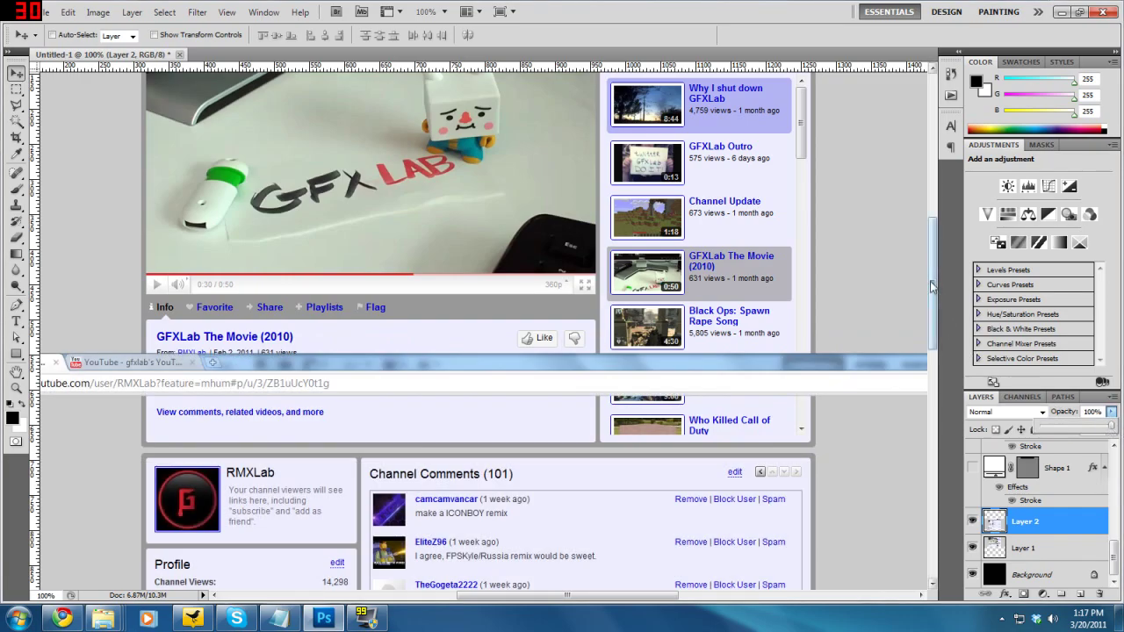
drag(932, 286, 931, 230)
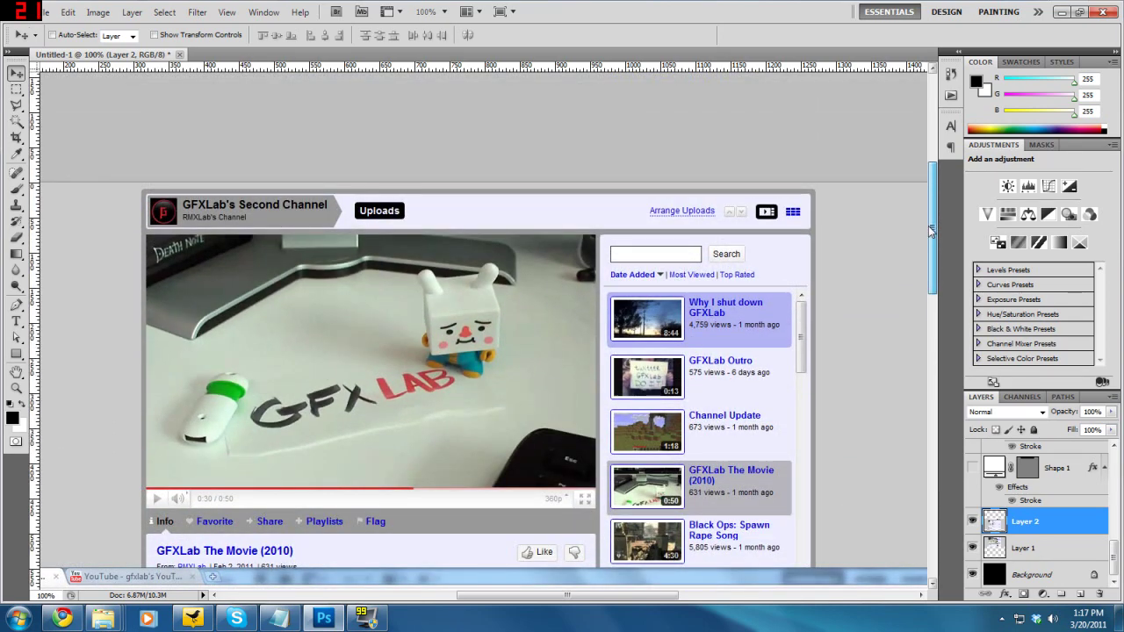
drag(931, 230, 930, 238)
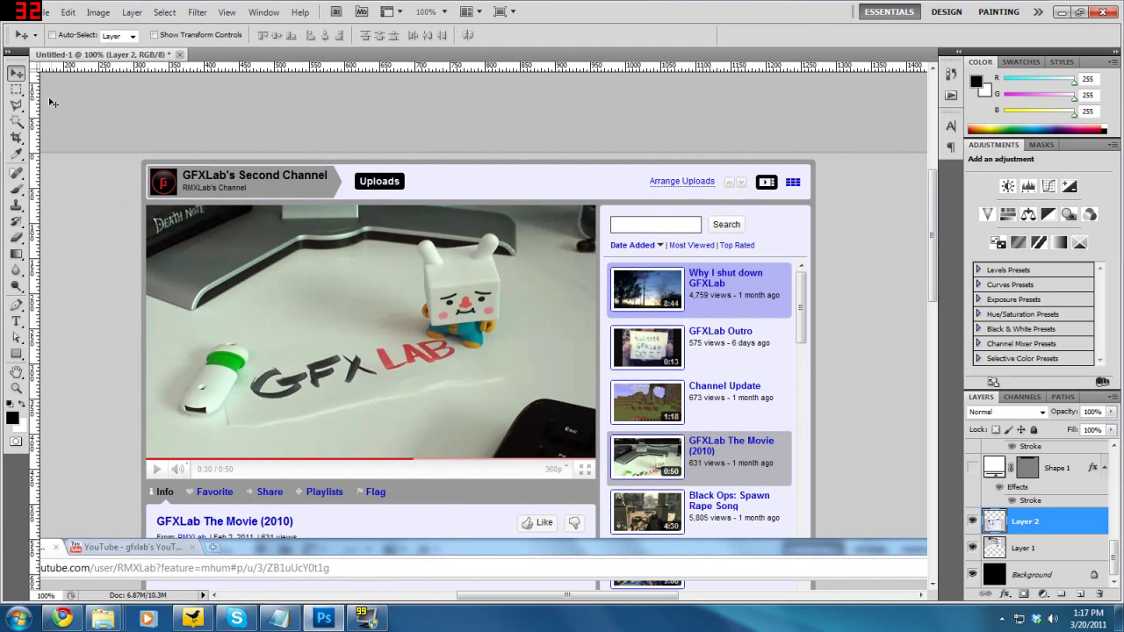
click(17, 354)
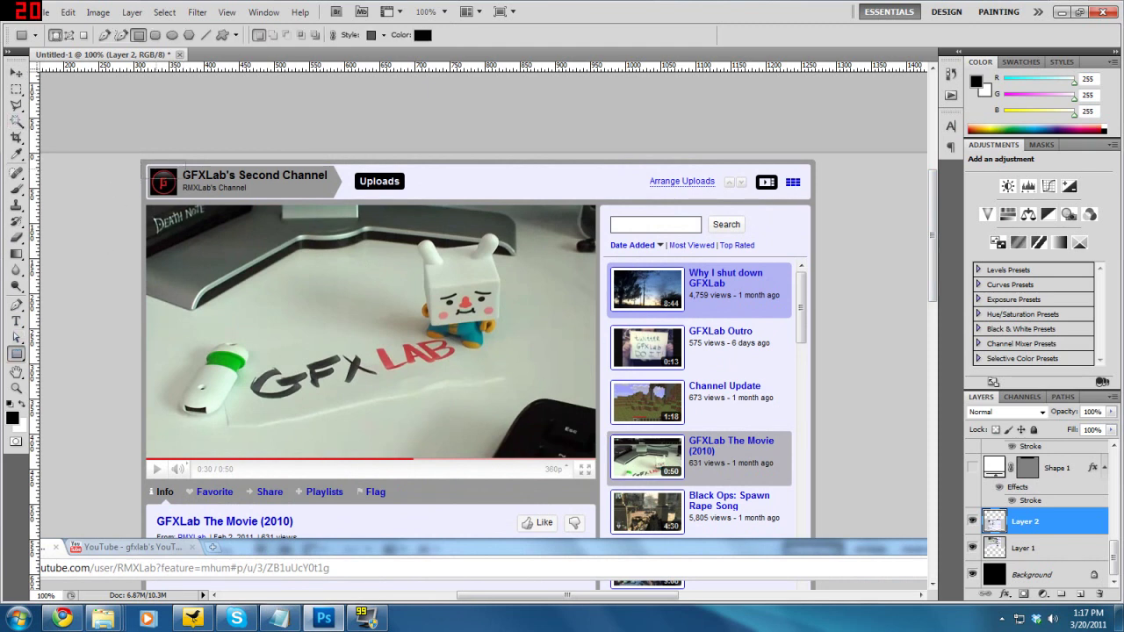
Draw a rectangle over the header strip, clear its carried-over style and fill it white
drag(191, 194, 815, 204)
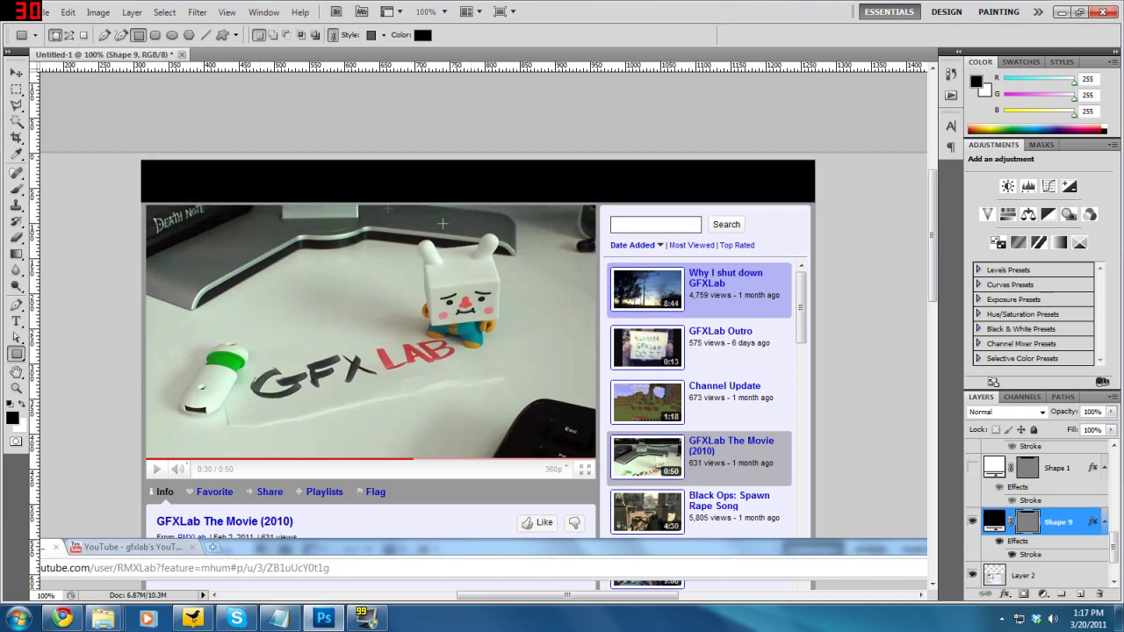
right_click(1093, 524)
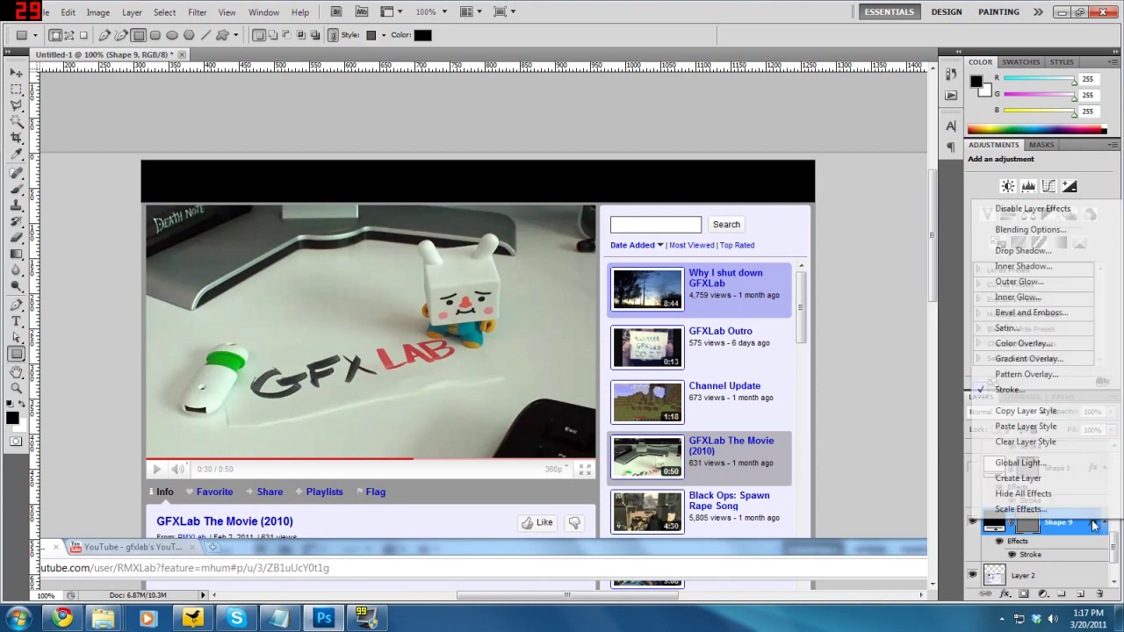
click(1066, 446)
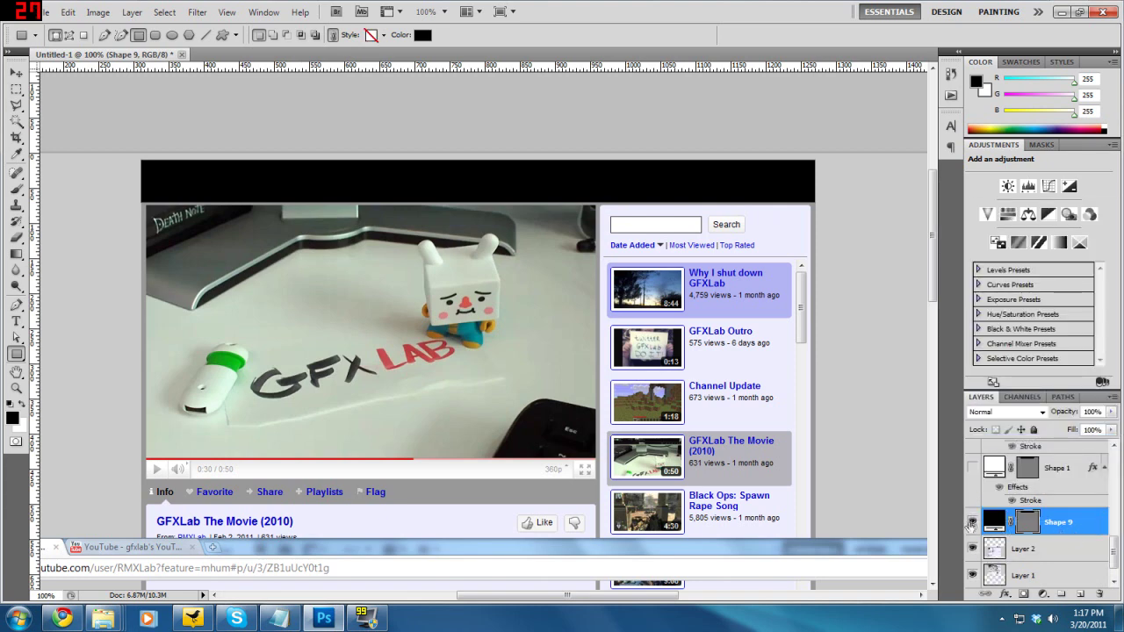
double_click(993, 521)
drag(471, 203, 333, 117)
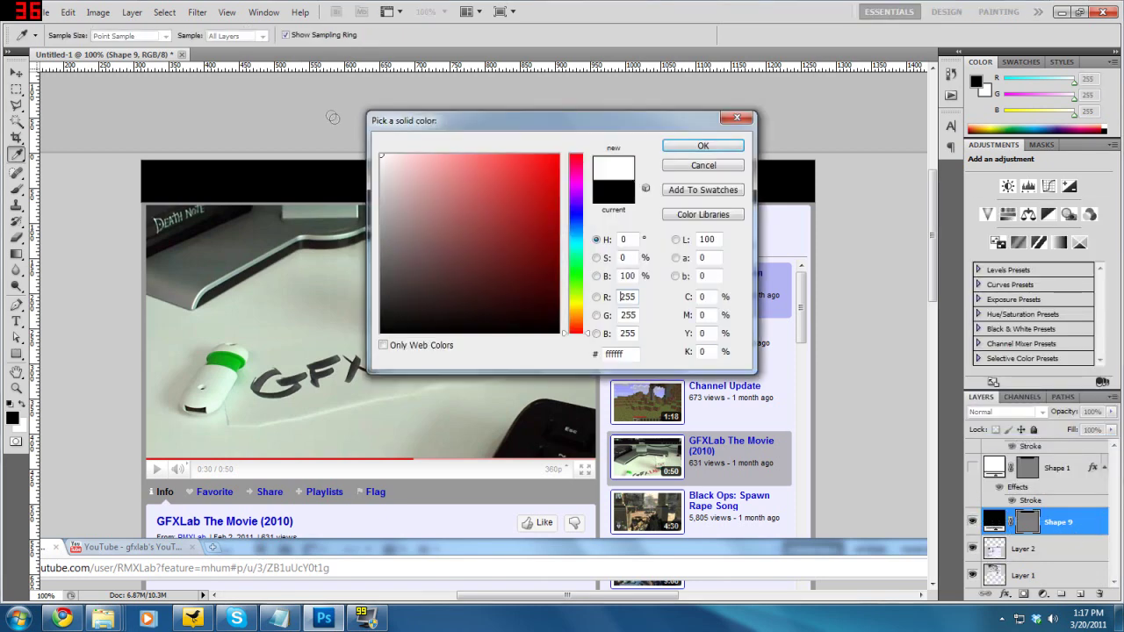
click(695, 146)
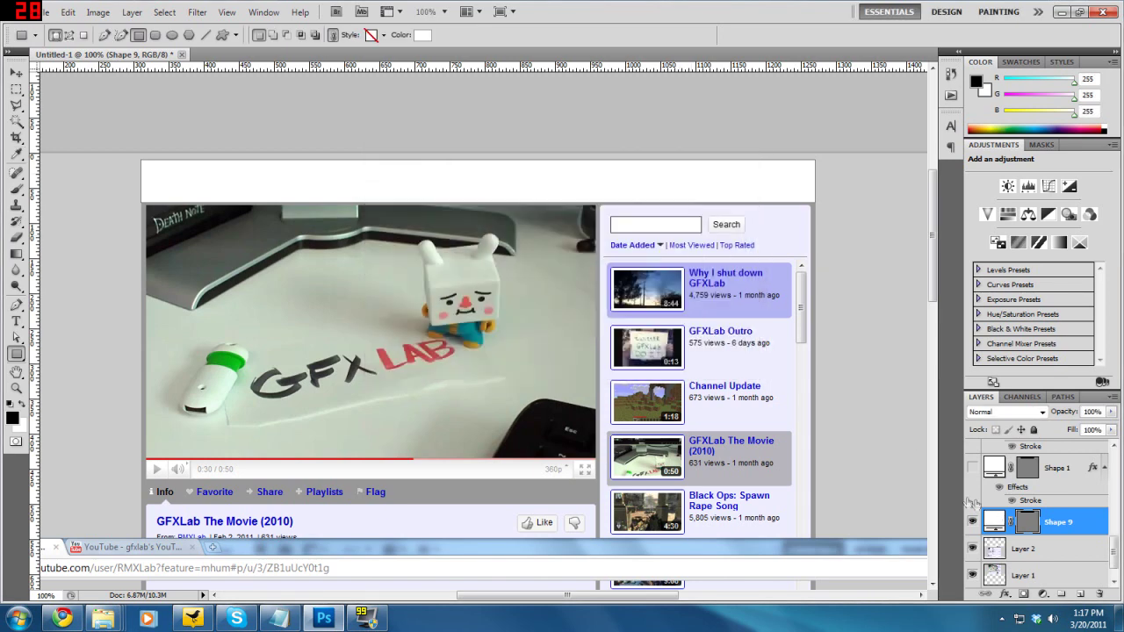
Give the header box a 2 px inside stroke
double_click(1096, 522)
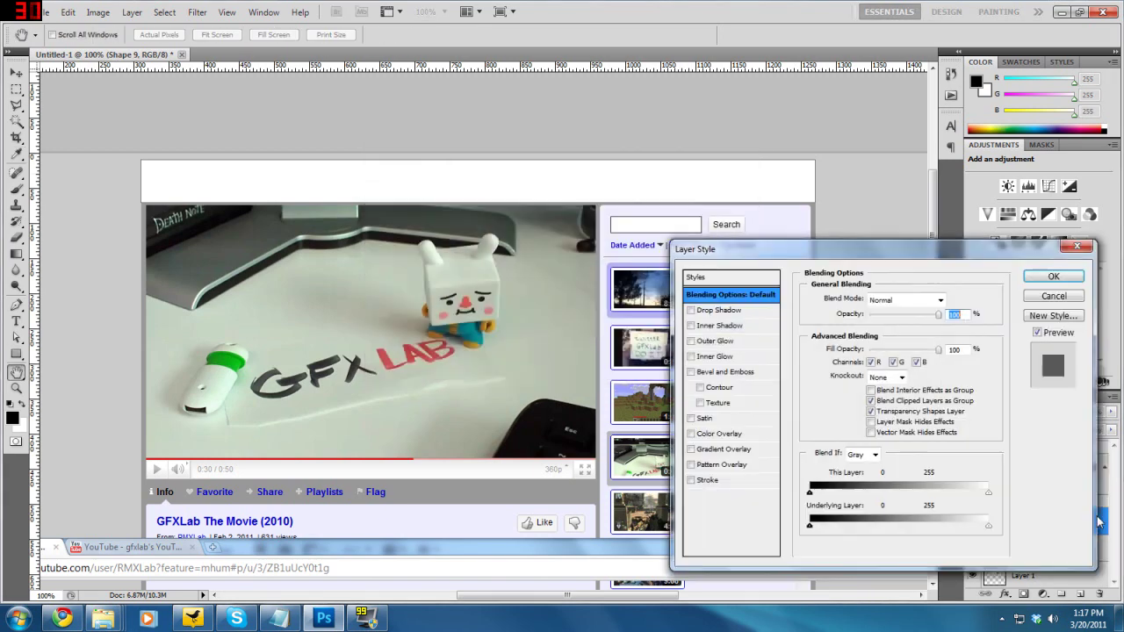
click(690, 481)
click(710, 481)
click(885, 314)
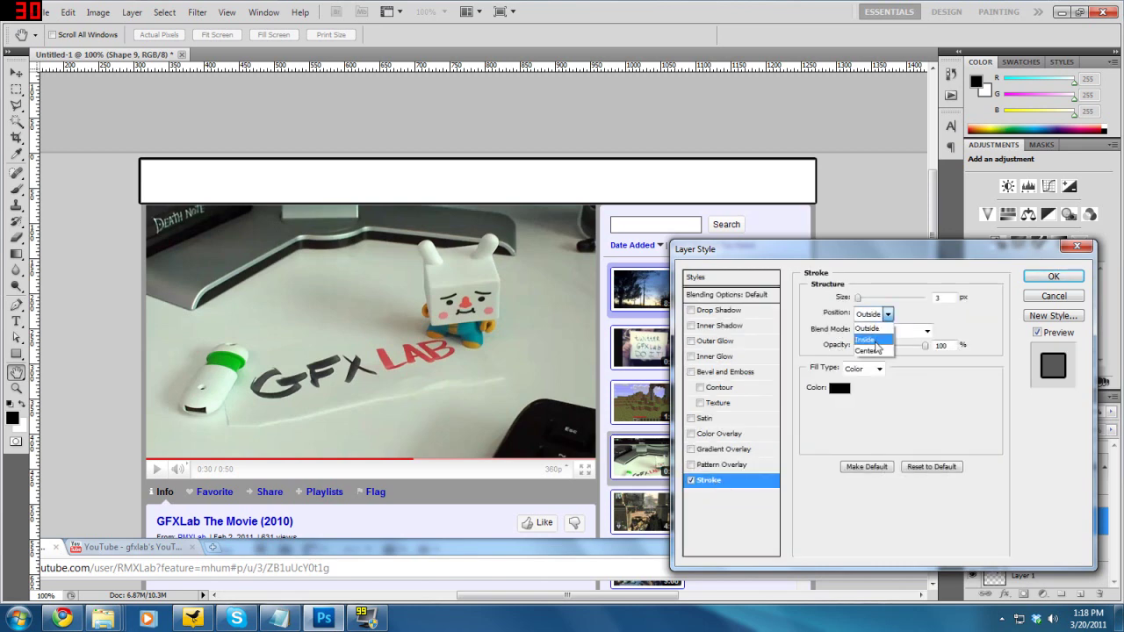
click(871, 335)
click(939, 298)
text(2)
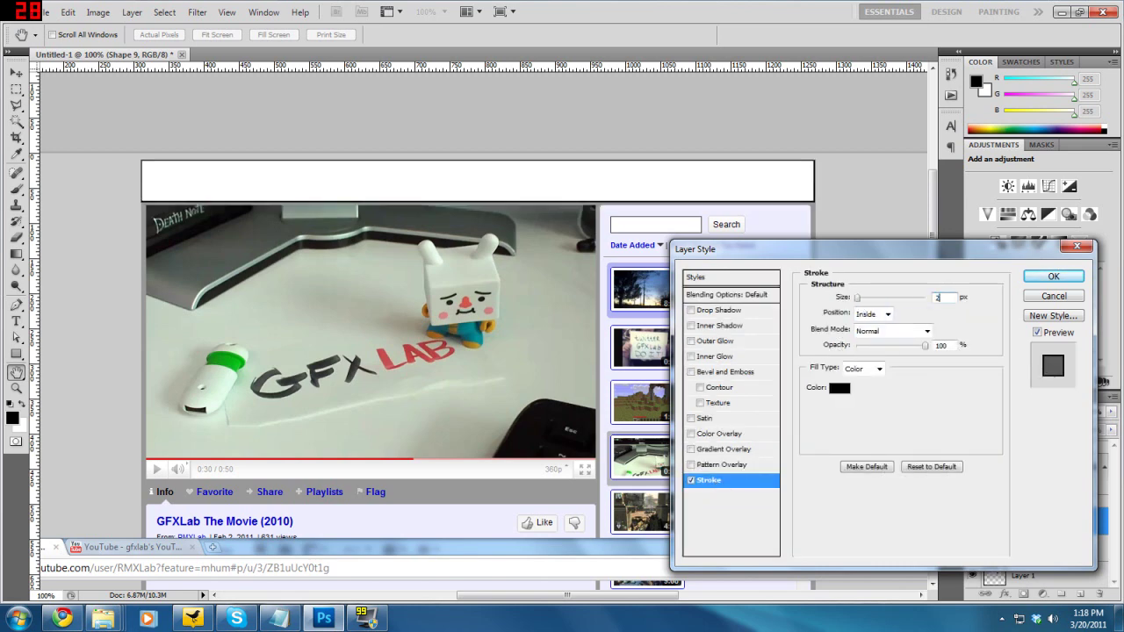
click(1054, 277)
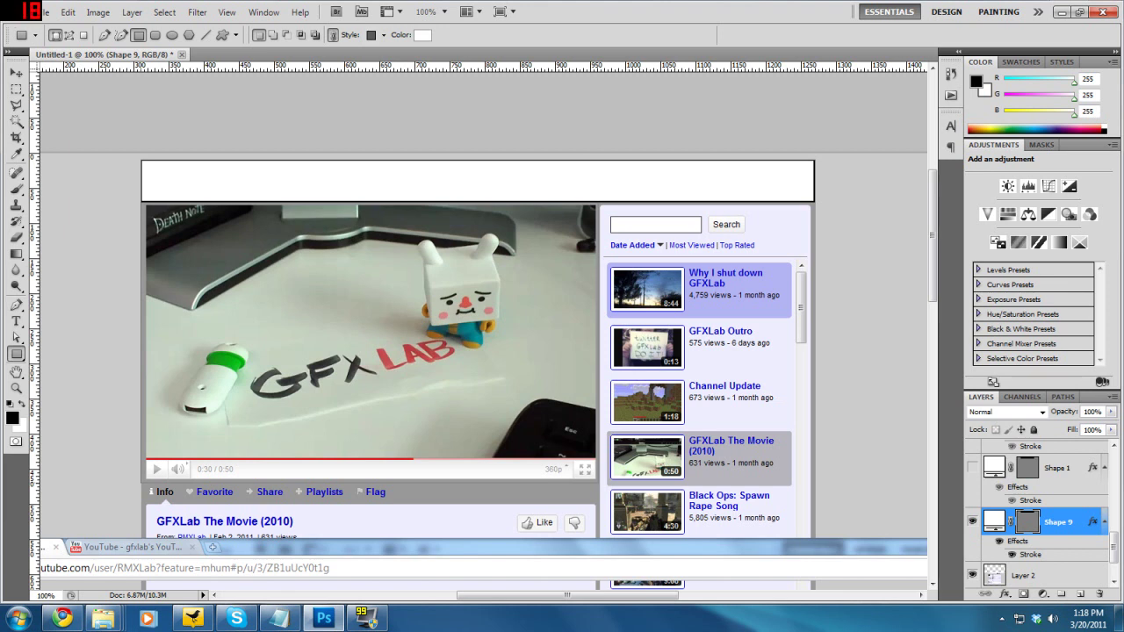
Draw a white box over the video player area, then delete the Shape 10 and Shape 9 layers
drag(142, 203, 597, 482)
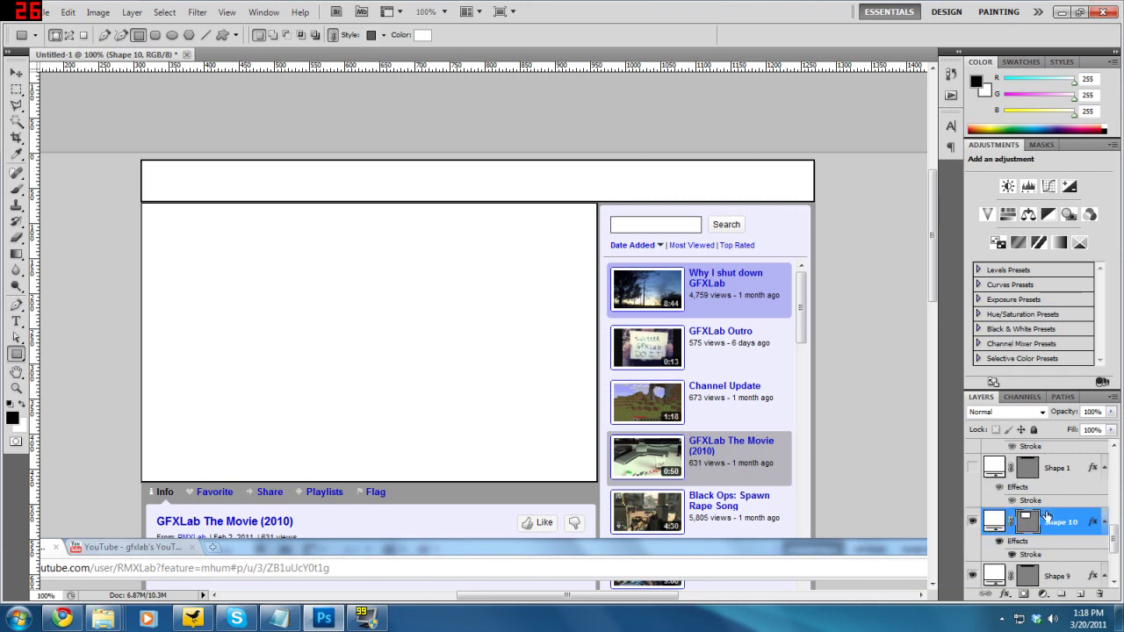
ctrl+click(1057, 470)
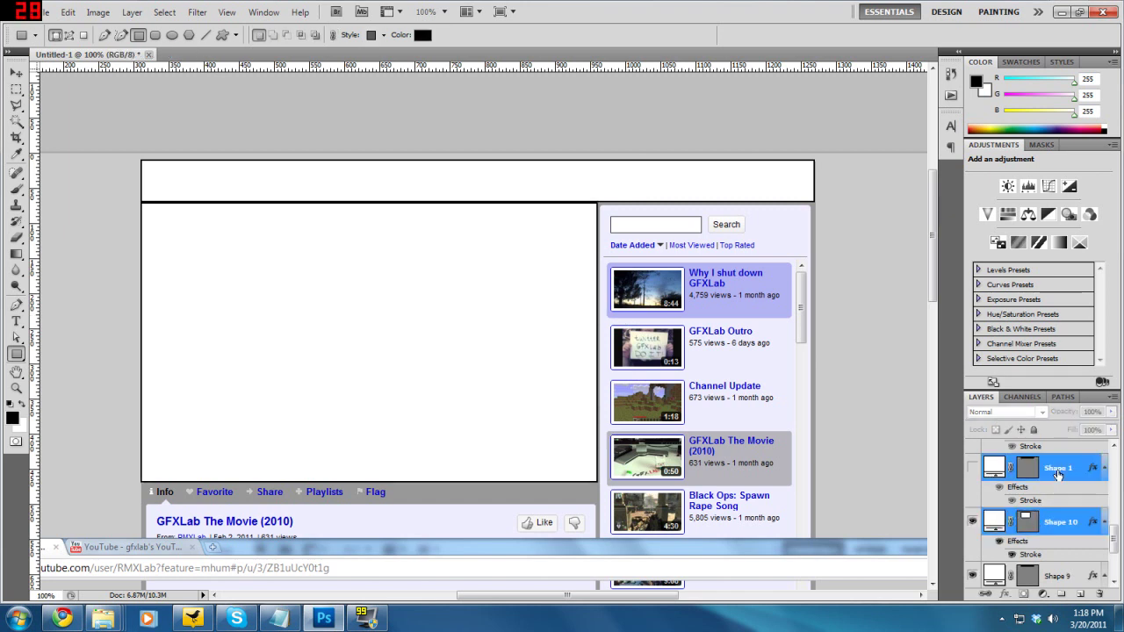
scroll(1058, 472, down, 1)
click(1069, 481)
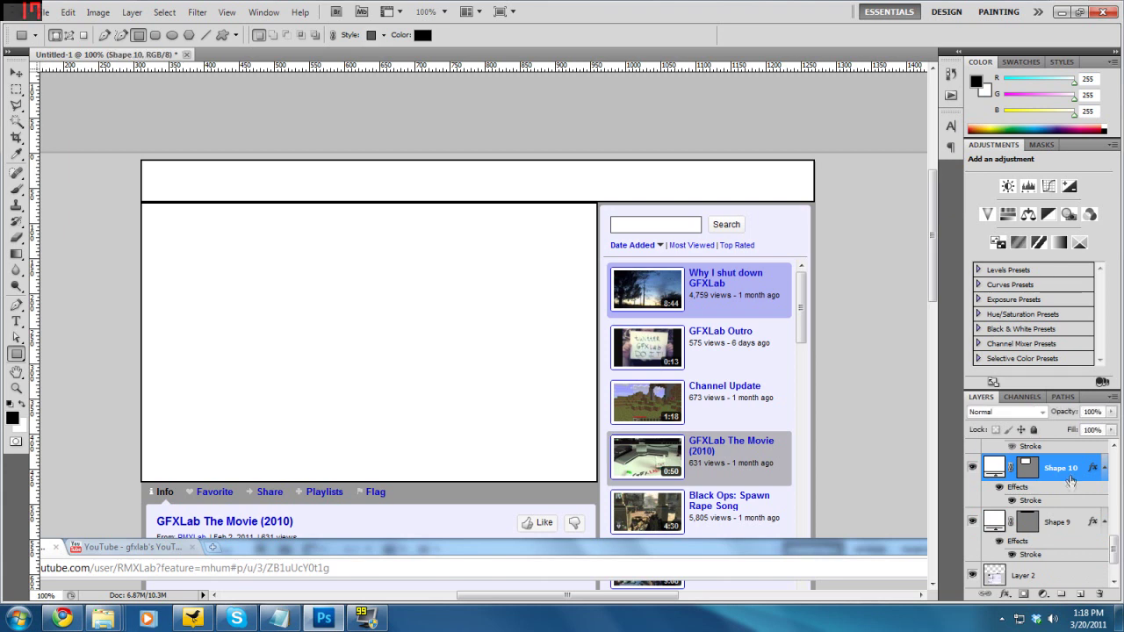
ctrl+click(1069, 523)
key(Delete)
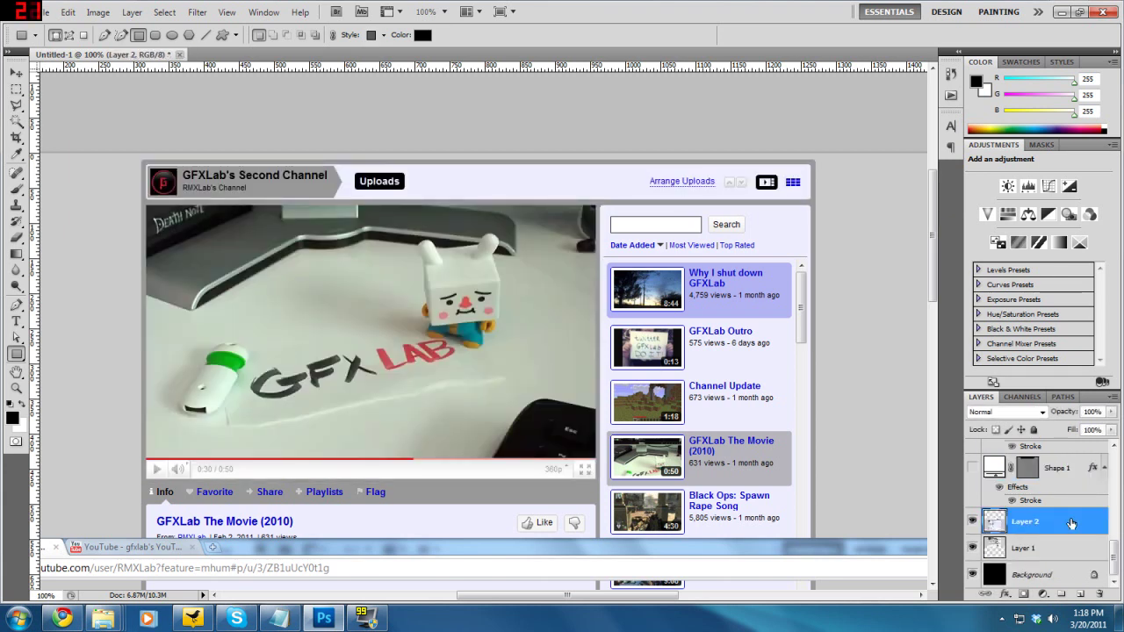
Undo the deletion to bring the shape boxes back
scroll(983, 477, up, 5)
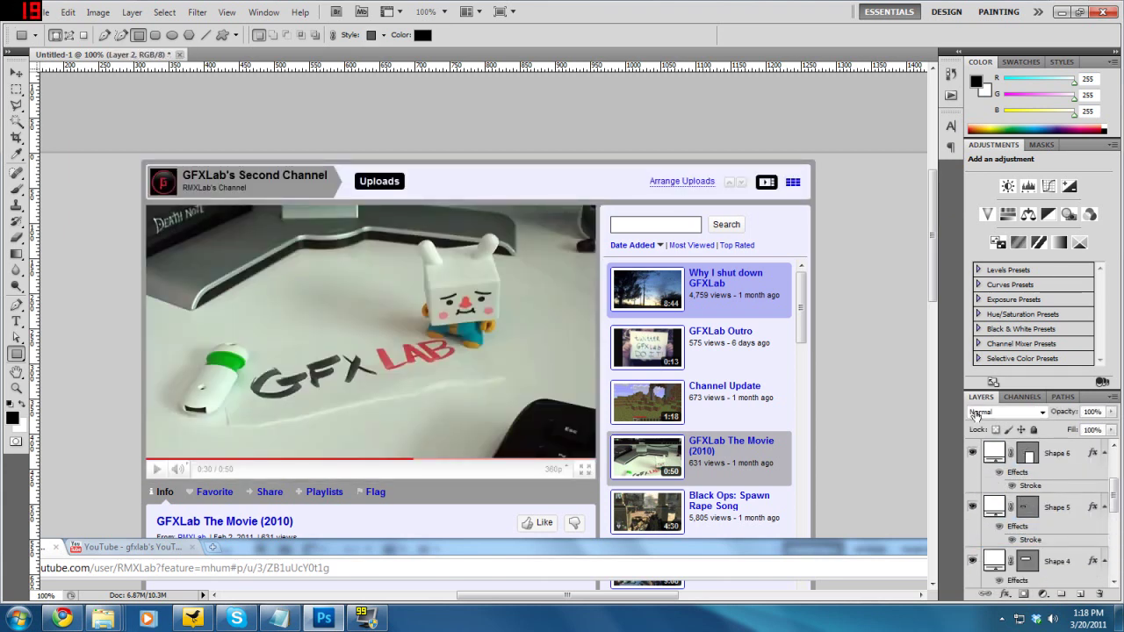
key(ctrl+z)
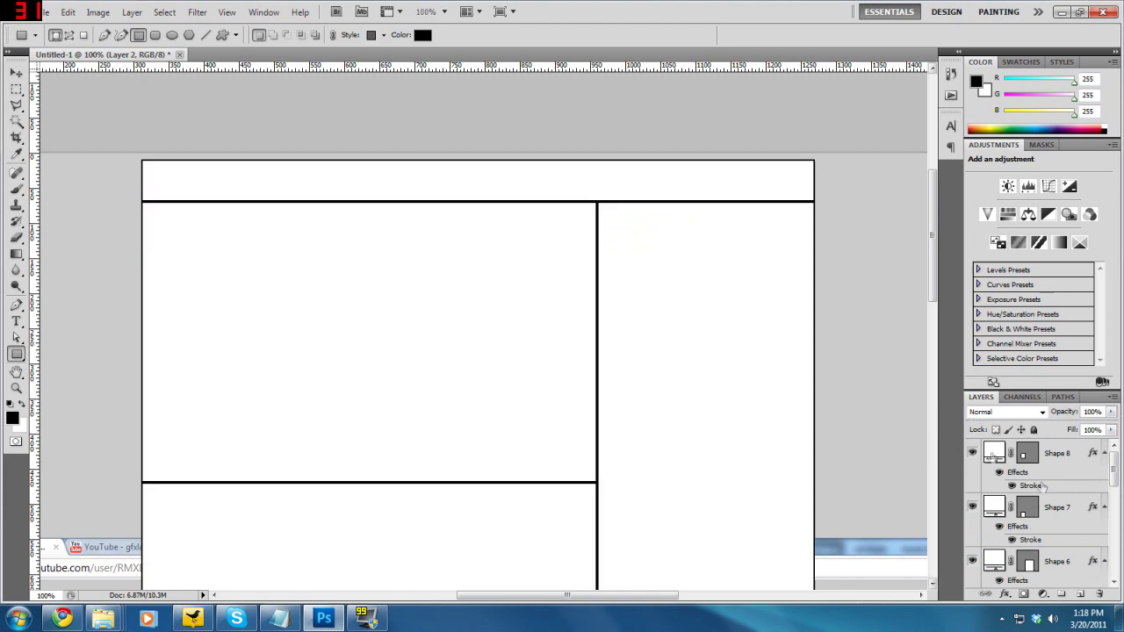
drag(1113, 461, 1117, 572)
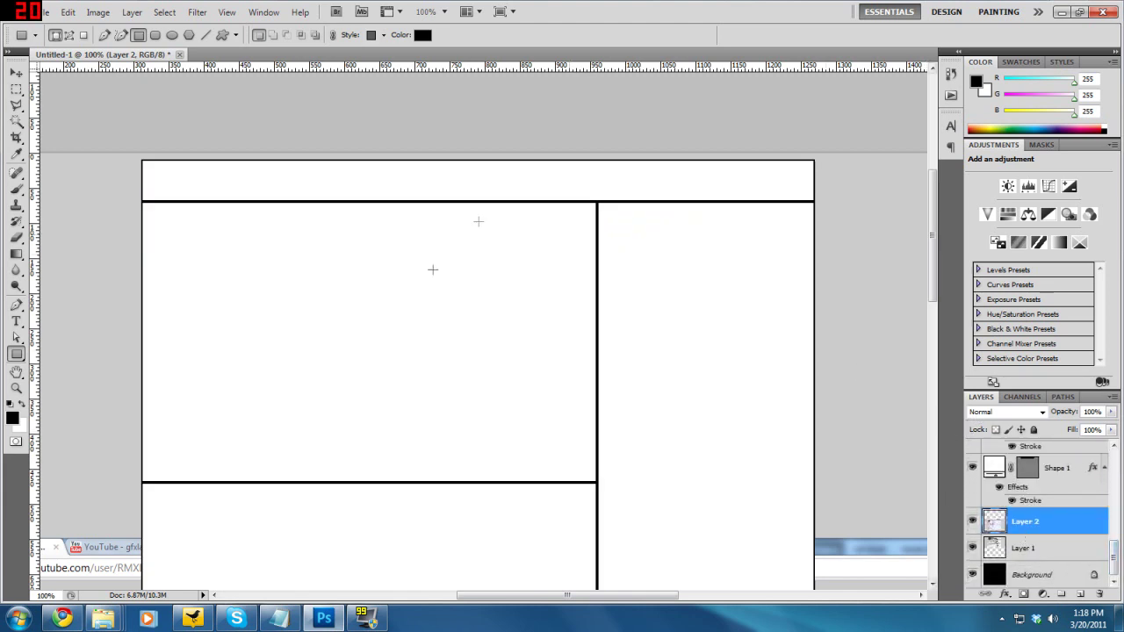
click(17, 71)
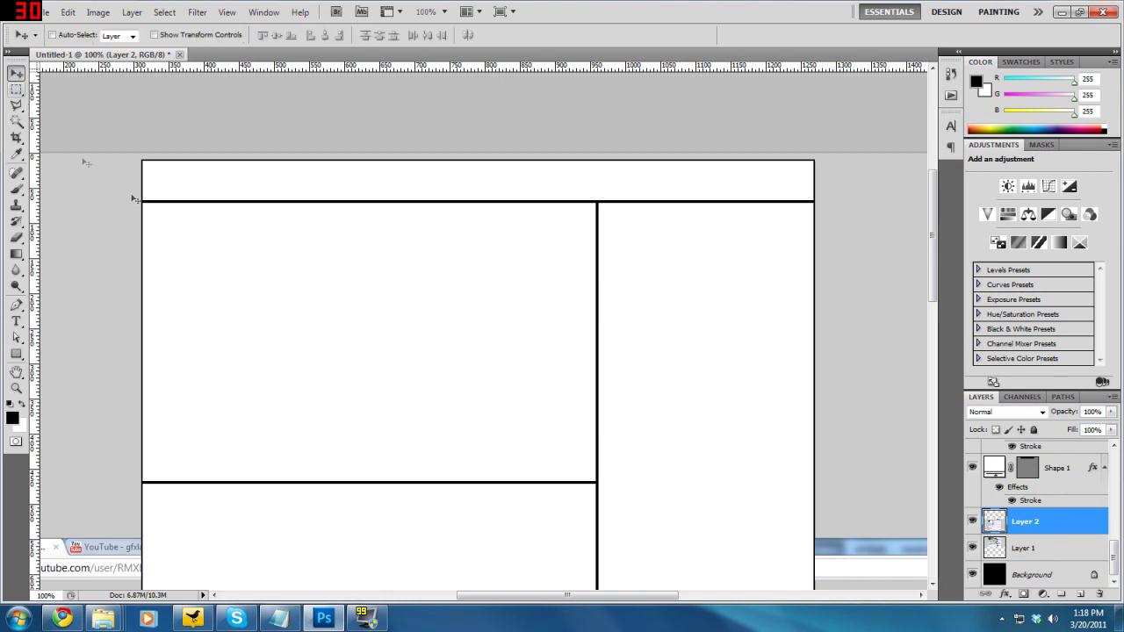
Hide Layer 1 and Layer 2 while keeping the black Background visible
click(1054, 548)
shift+click(1054, 532)
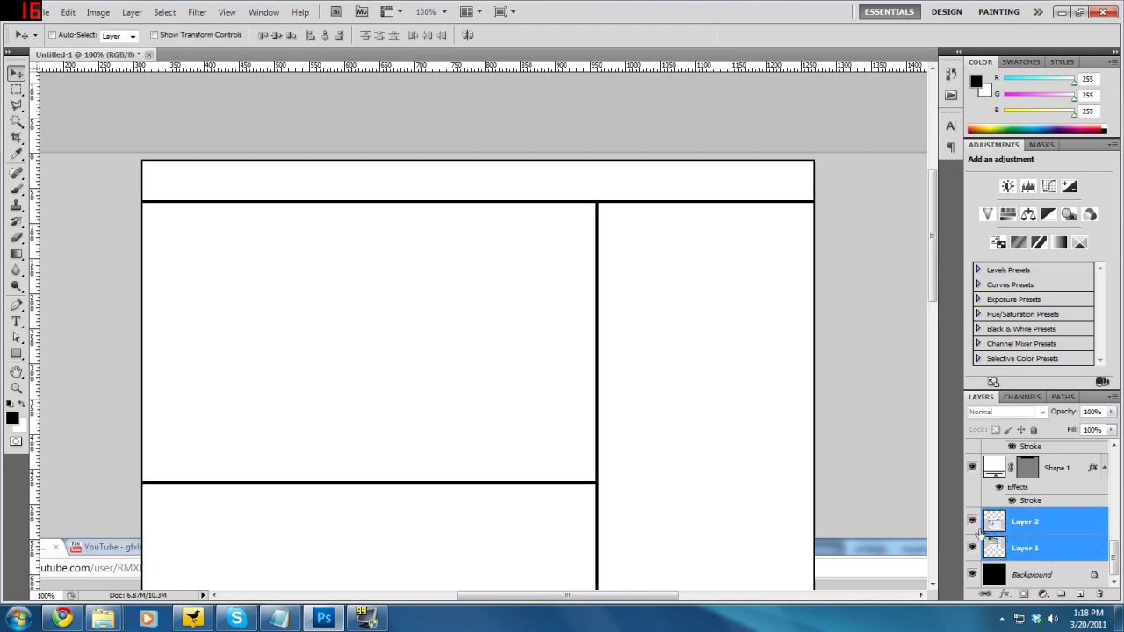
drag(971, 521, 973, 579)
click(972, 574)
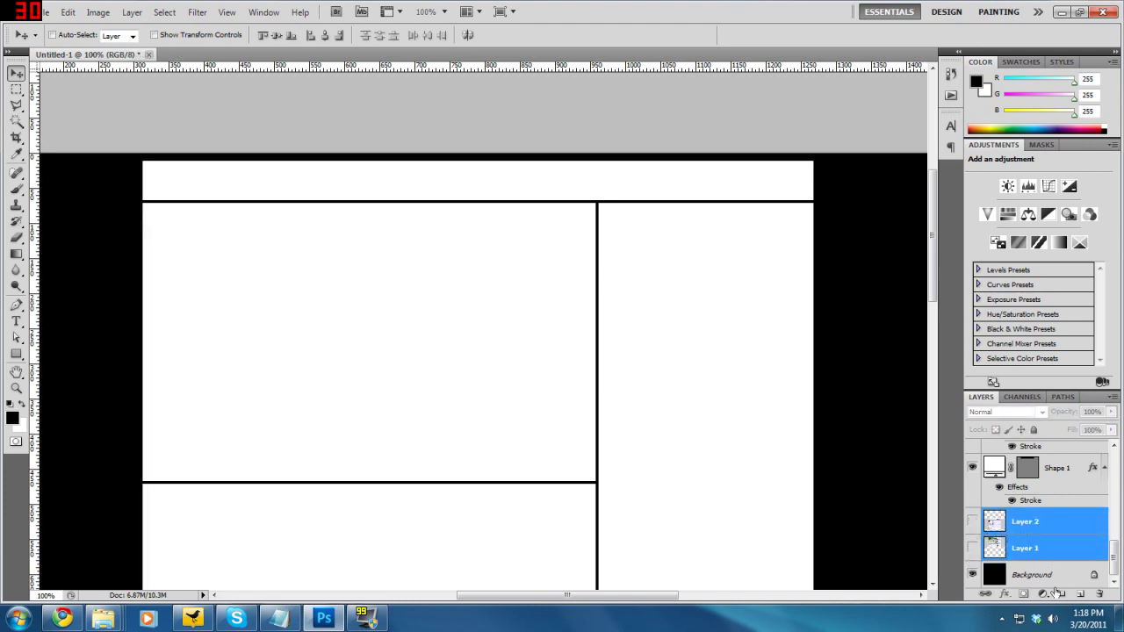
drag(934, 243, 932, 205)
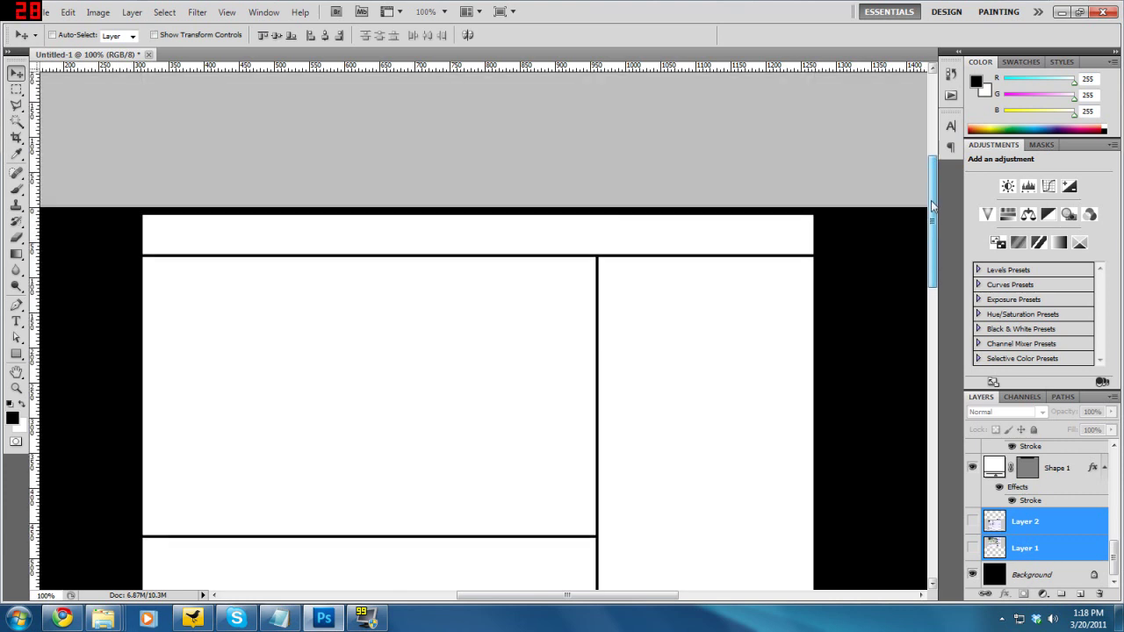
drag(1054, 511, 1065, 537)
click(1075, 468)
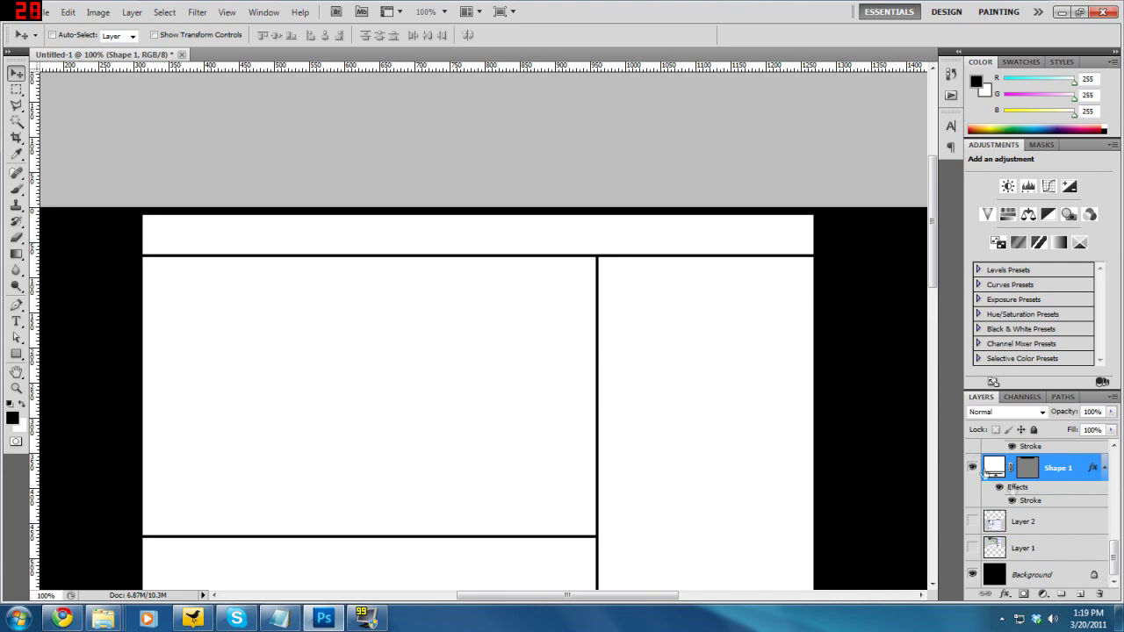
Group all the shape layers into Group 1
scroll(1061, 500, up, 3)
scroll(1062, 499, up, 2)
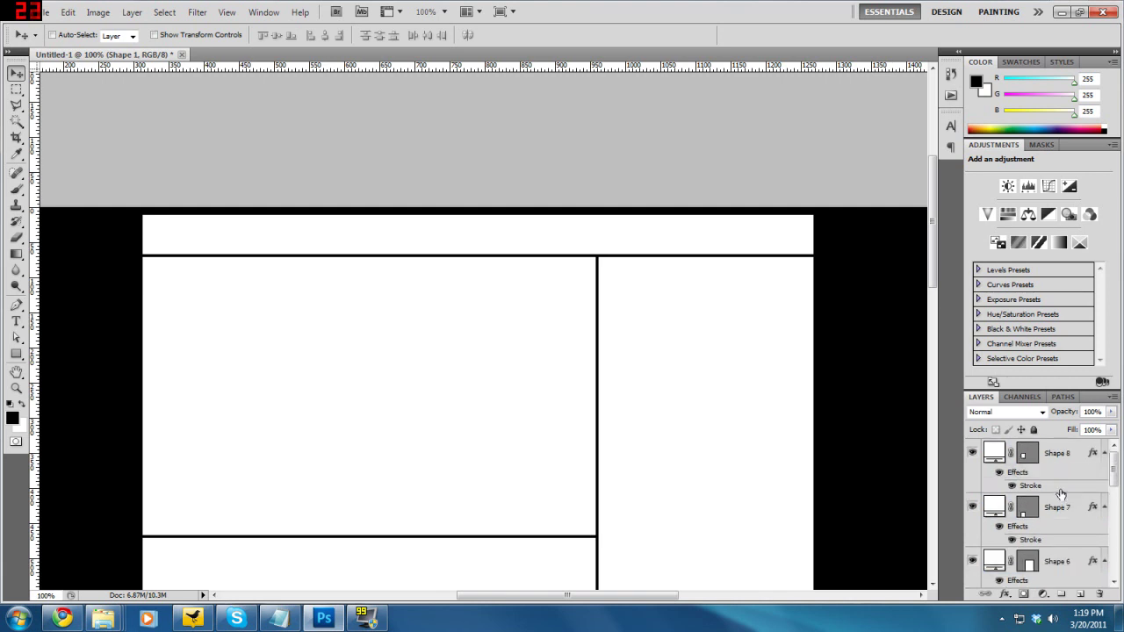
shift+click(1080, 453)
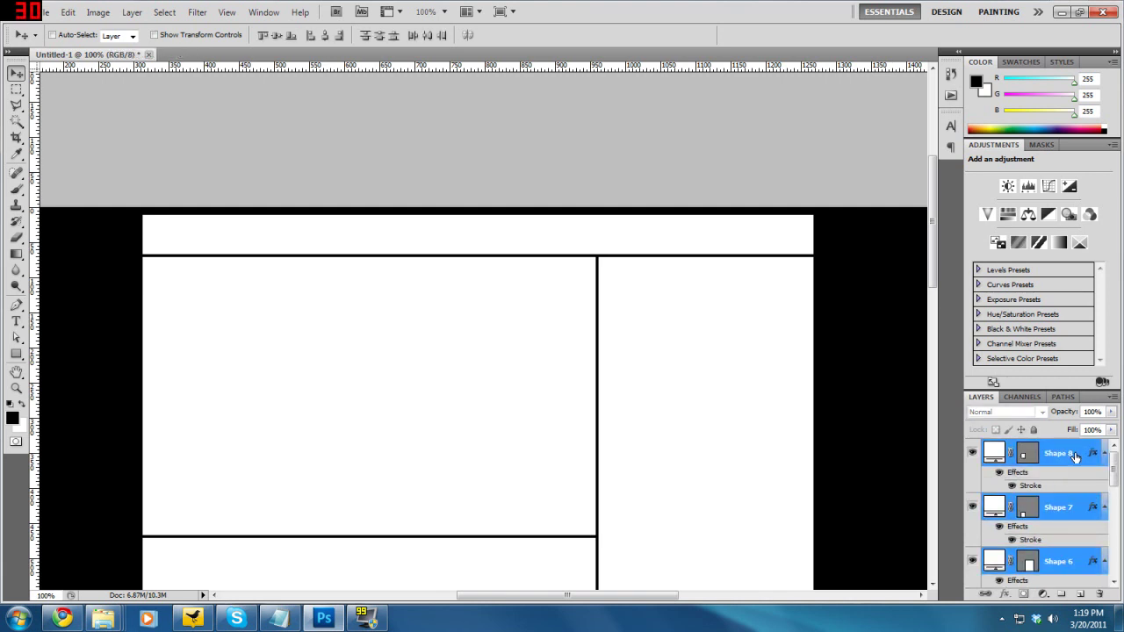
key(ctrl+g)
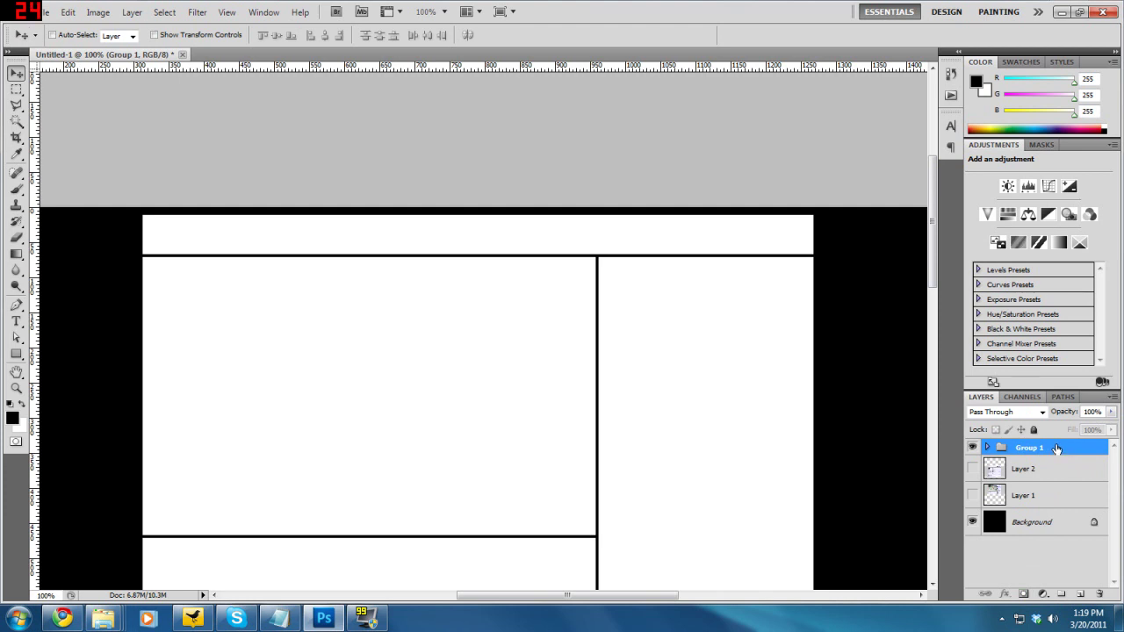
Centre Group 1 horizontally against the Background
ctrl+click(1046, 524)
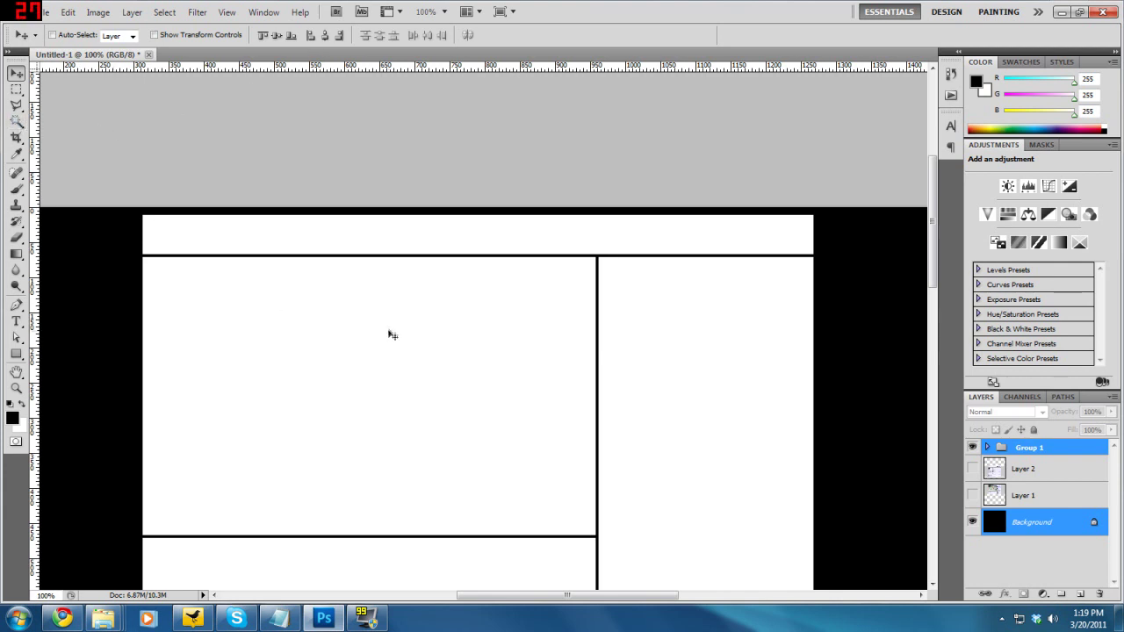
click(326, 37)
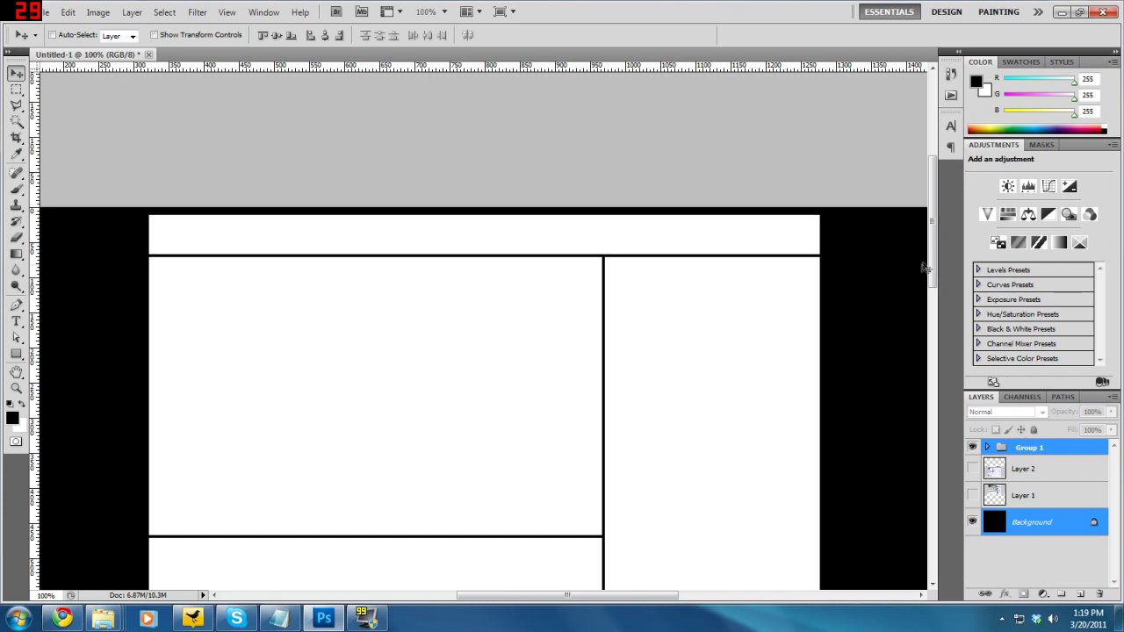
drag(931, 269, 932, 292)
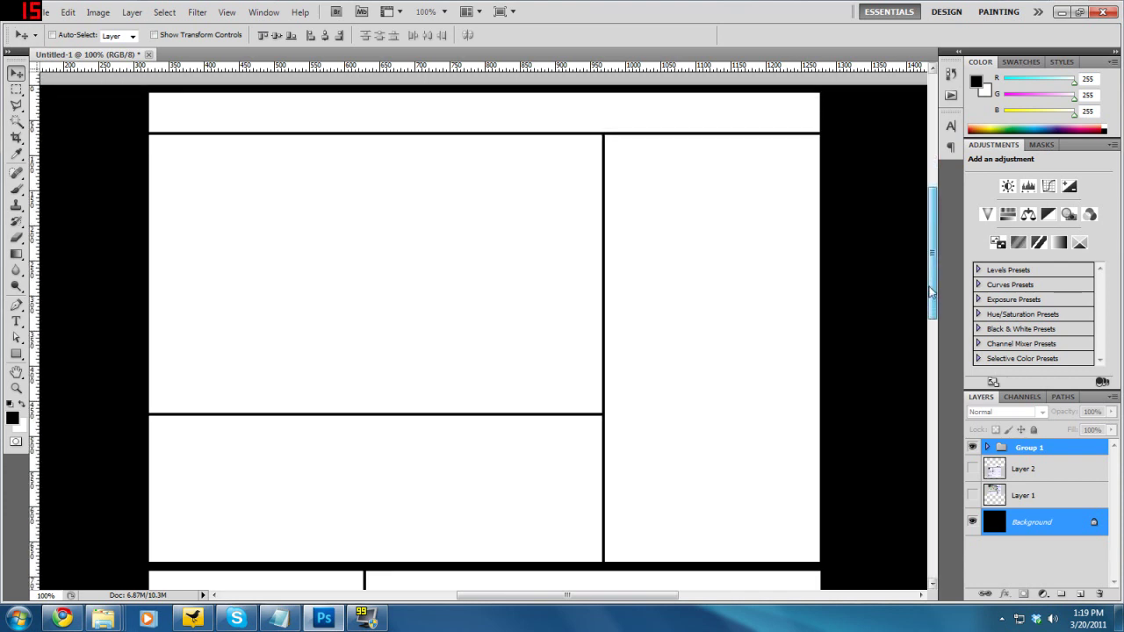
click(1071, 531)
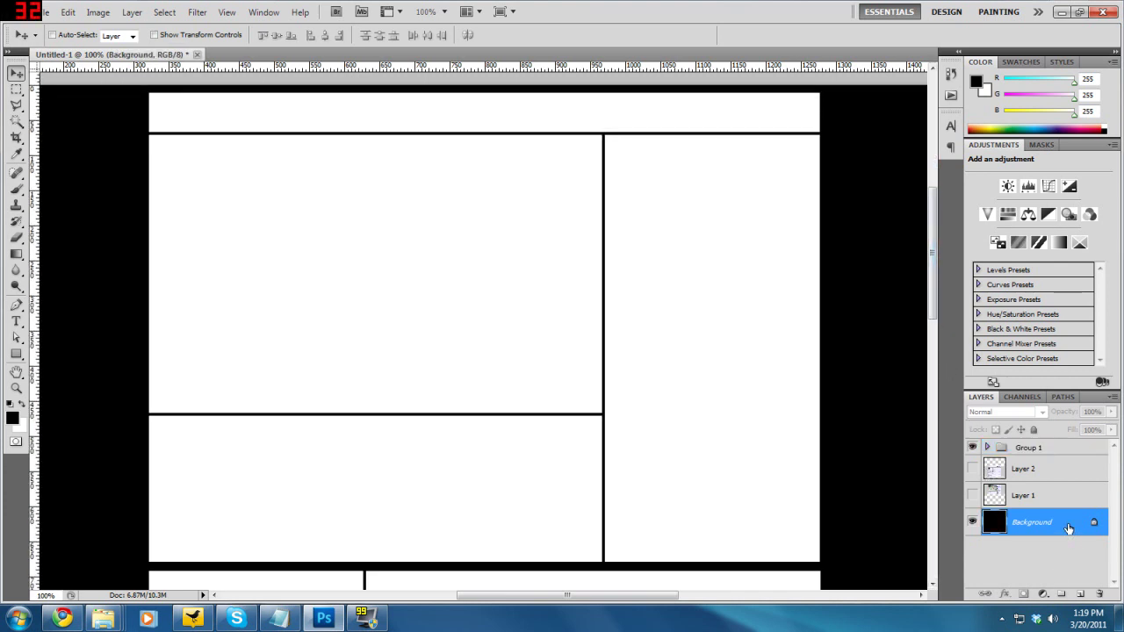
click(1065, 452)
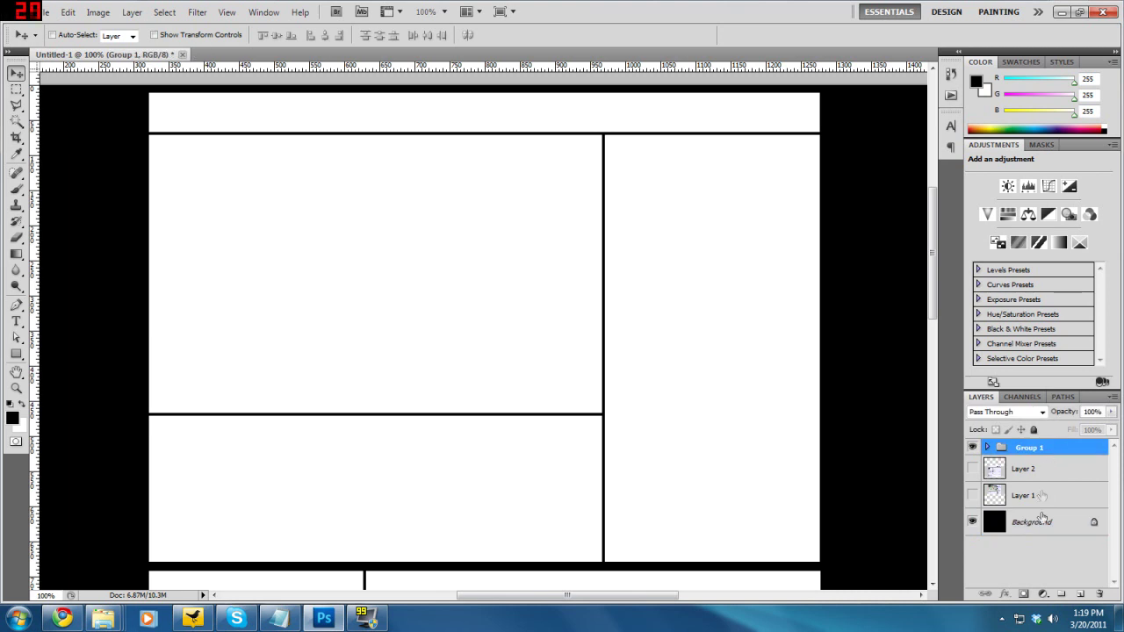
mouse_move(928, 273)
mouse_down()
mouse_move(931, 326)
mouse_move(931, 268)
mouse_up()
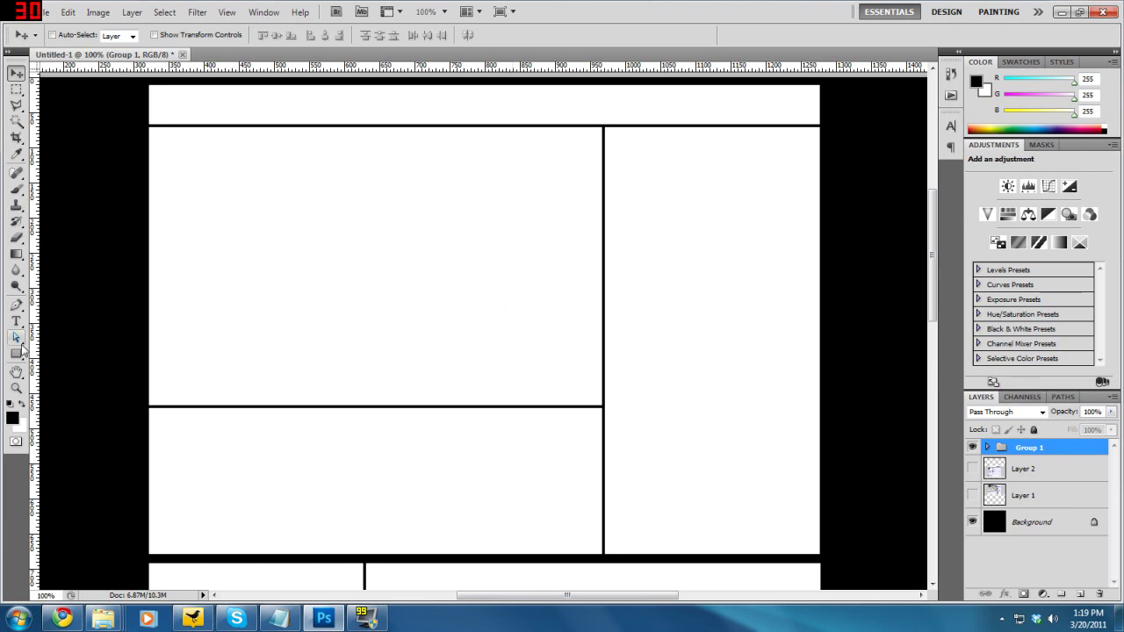
click(15, 322)
Write 'RMXLAB' in white in the left black margin
key(x)
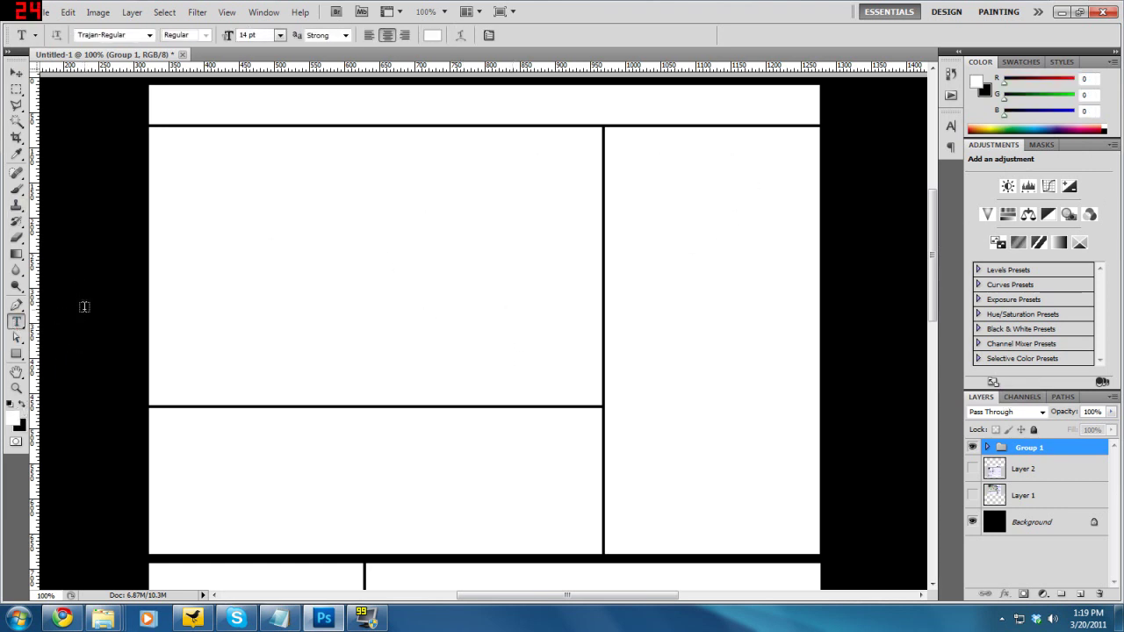
click(84, 303)
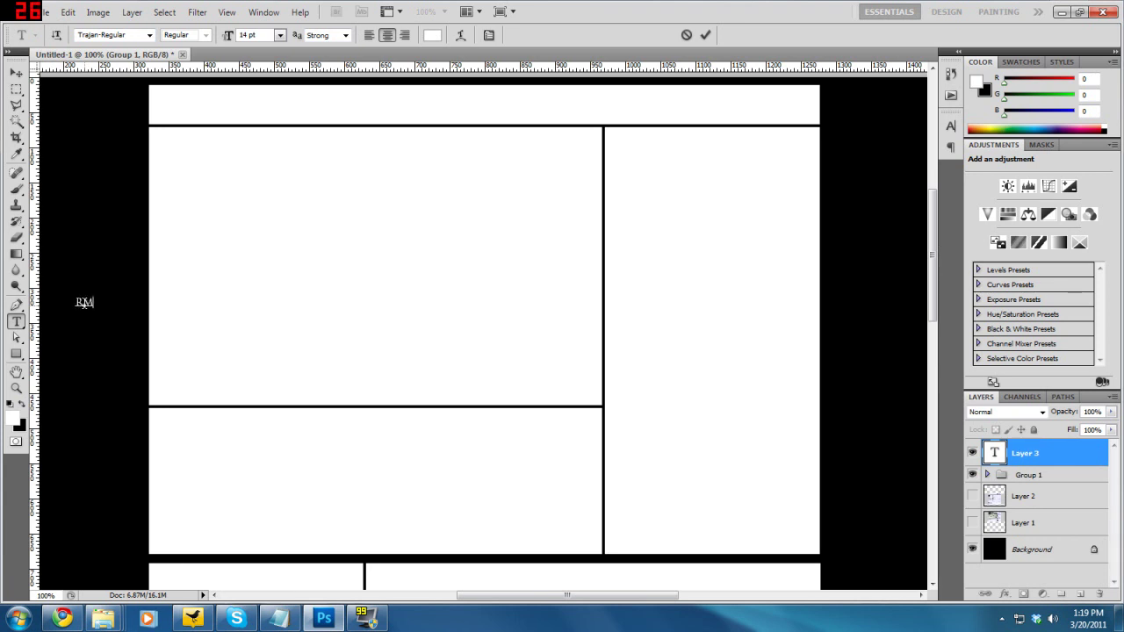
text(RMXLAB)
click(16, 72)
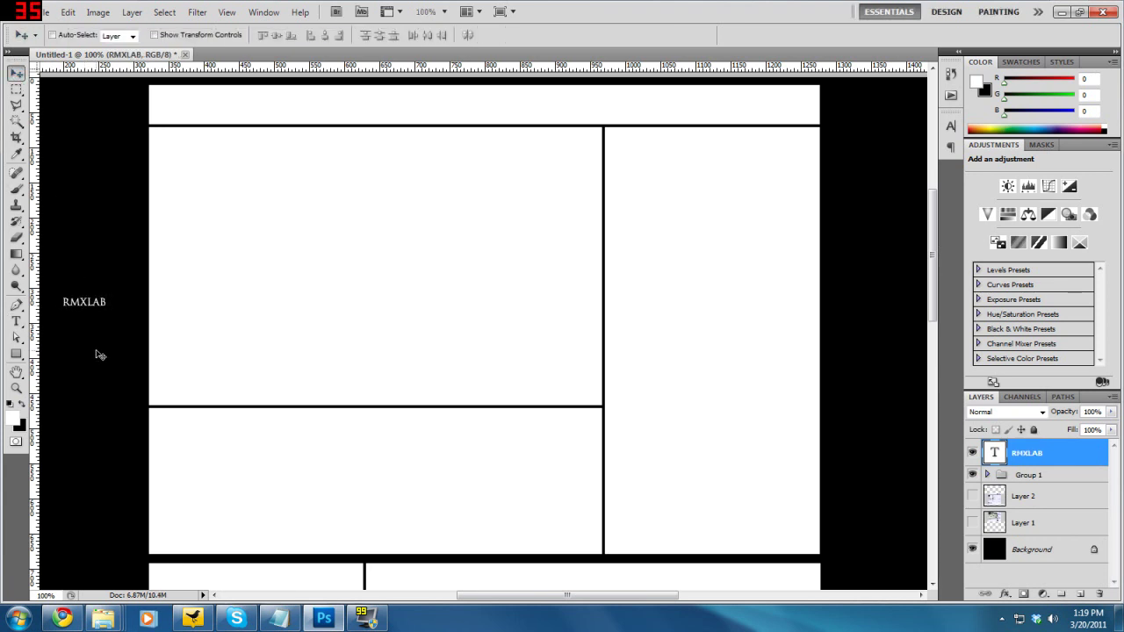
Rotate the RMXLAB text -90° to run vertically and scale it up
key(ctrl+t)
drag(114, 330, 160, 145)
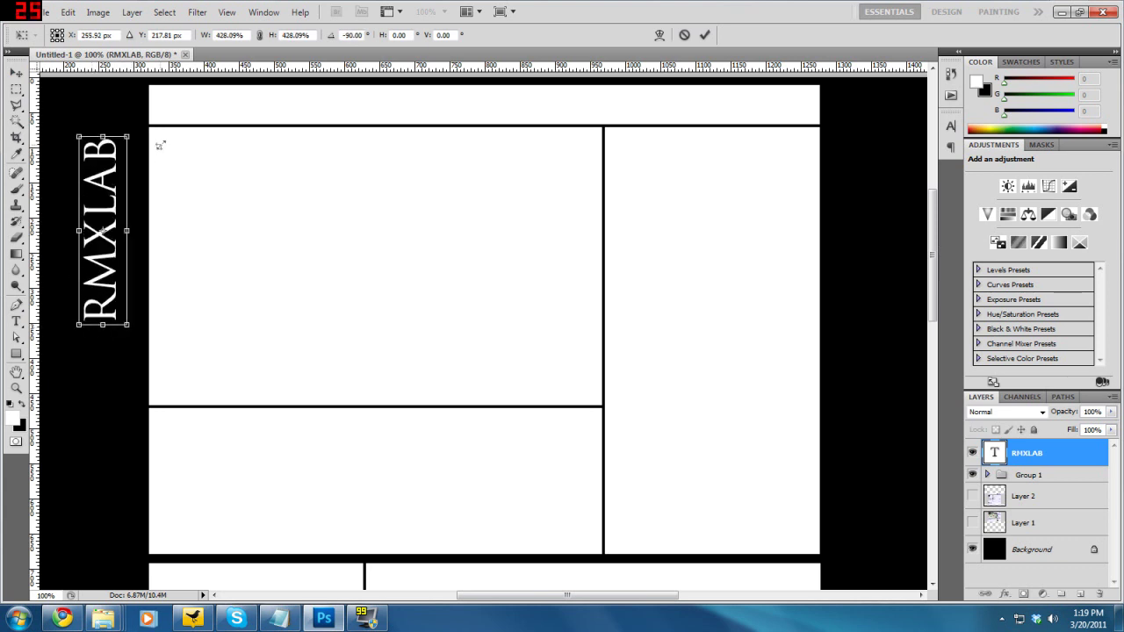
key(Return)
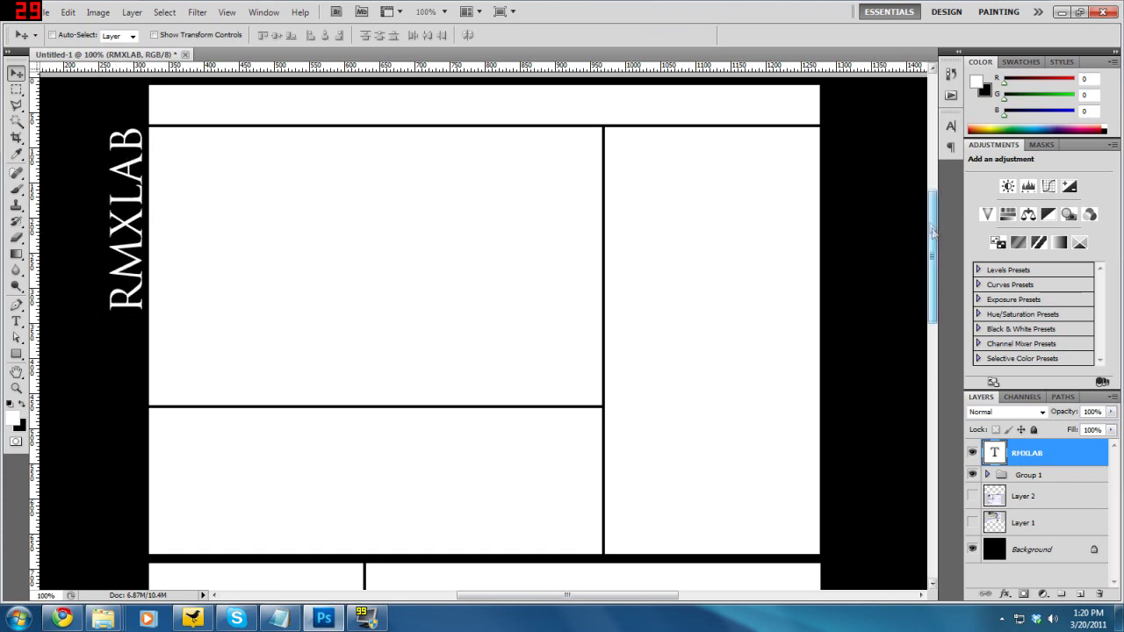
drag(931, 250, 933, 383)
click(1031, 479)
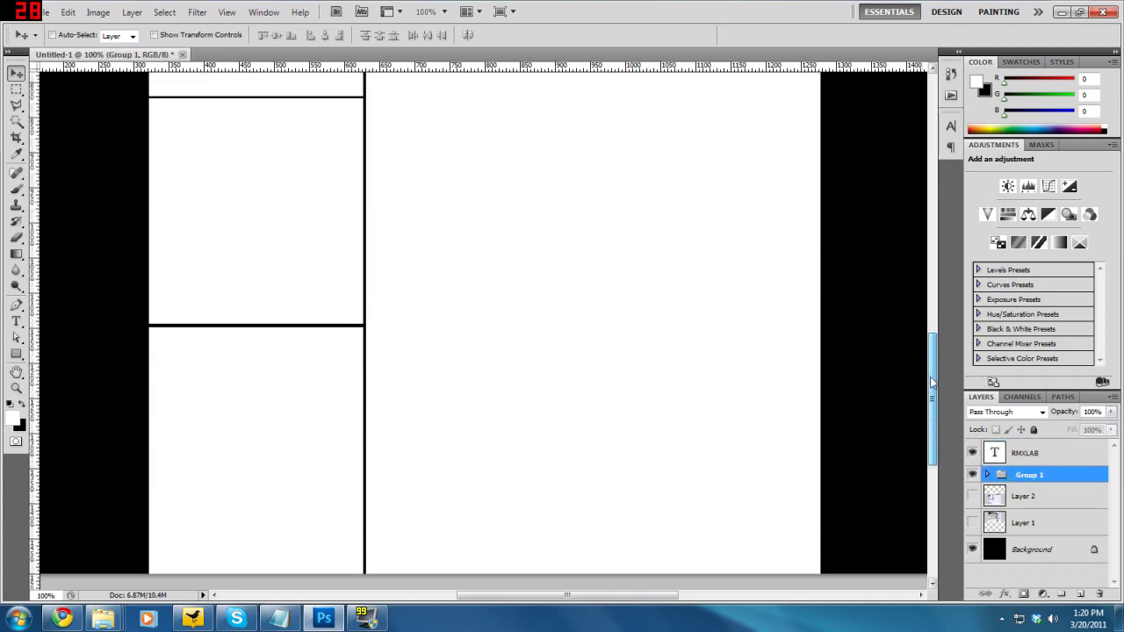
Add a layer mask to Group 1 and pick a gradient for it with the Gradient tool
click(1024, 597)
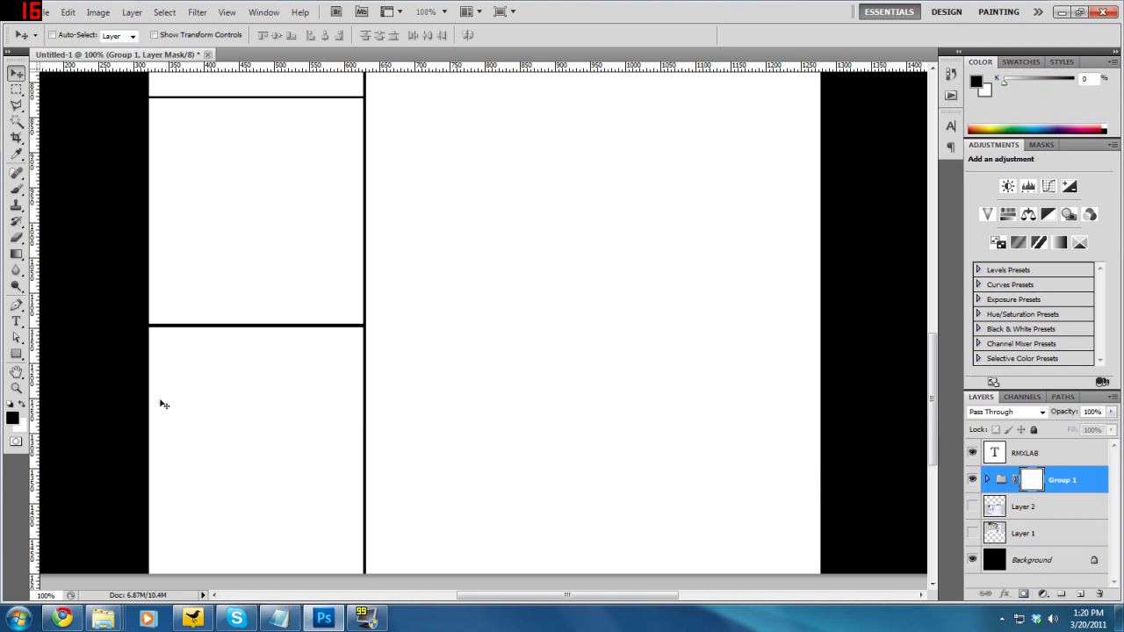
click(15, 254)
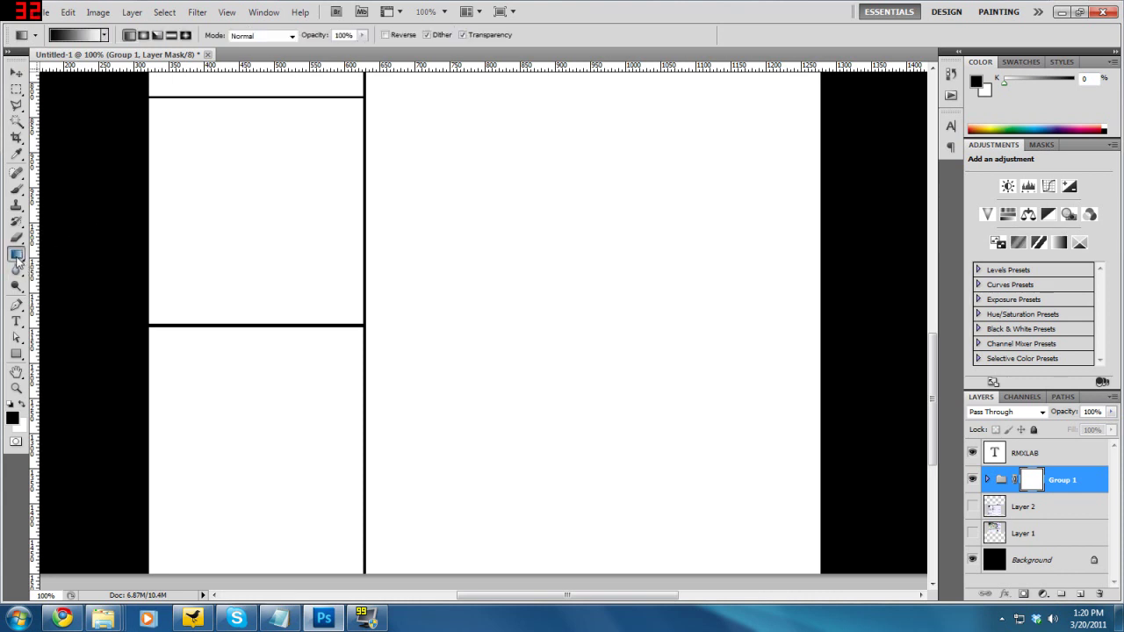
click(75, 35)
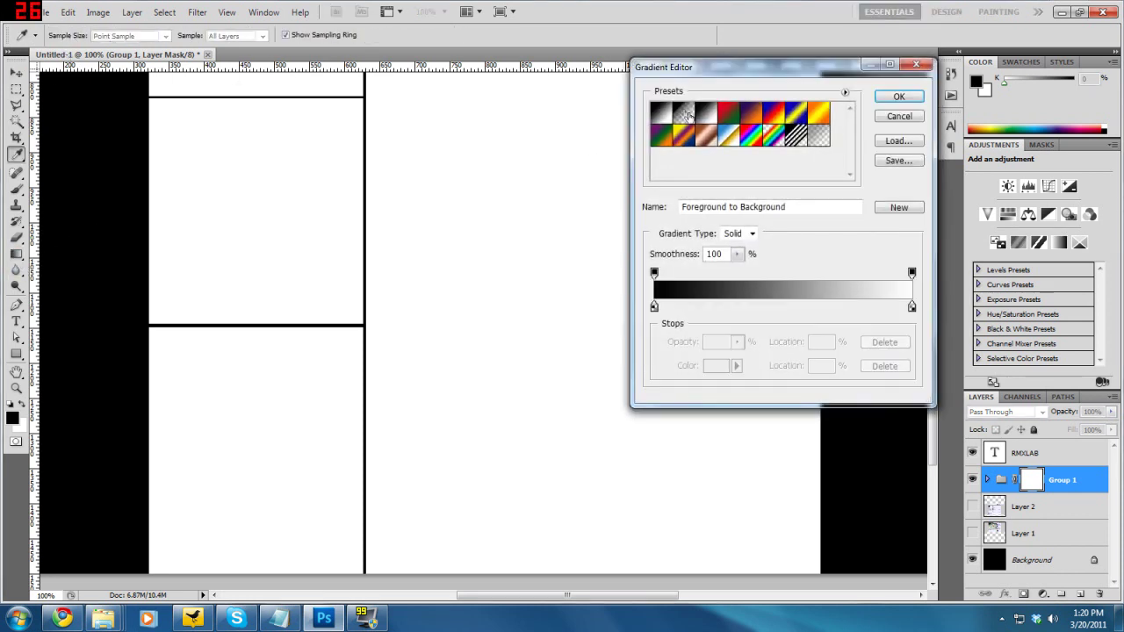
click(885, 97)
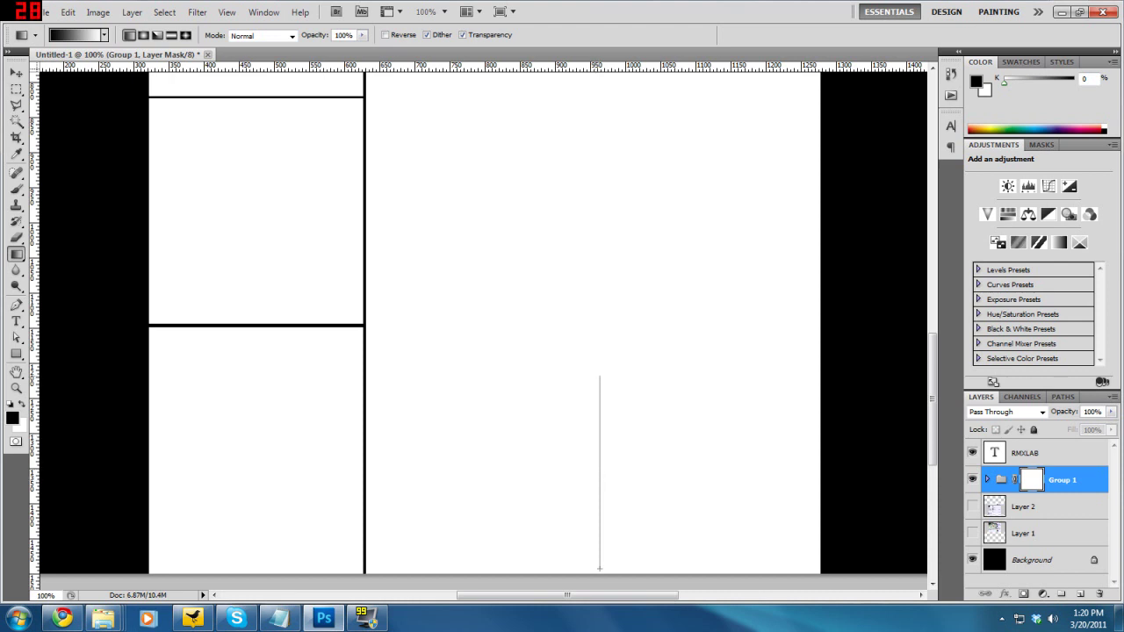
Draw the gradient upward from the bottom so the lower boxes fade into black
drag(599, 569, 600, 569)
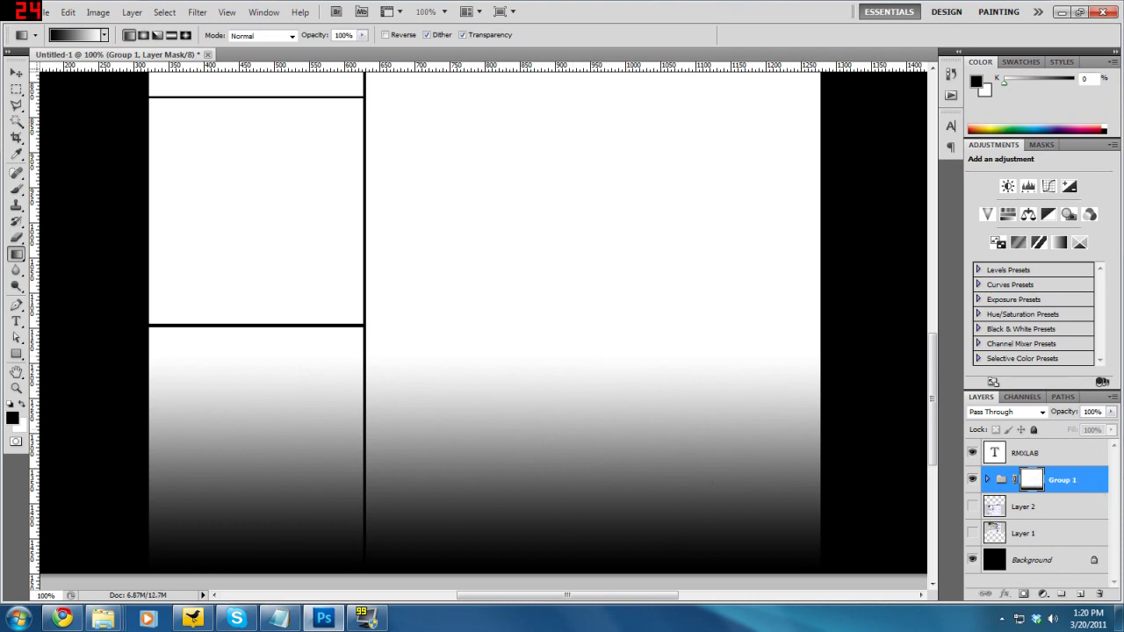
drag(934, 427, 924, 268)
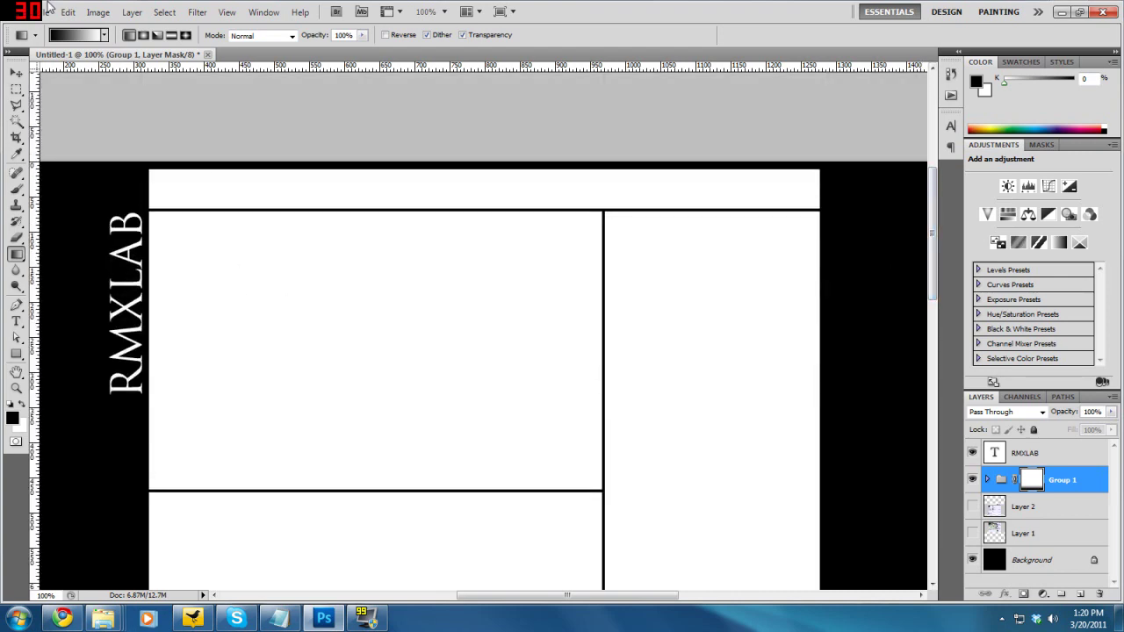
click(47, 11)
Save the design as a PNG named rmxl2.png, accepting the default PNG options
click(66, 229)
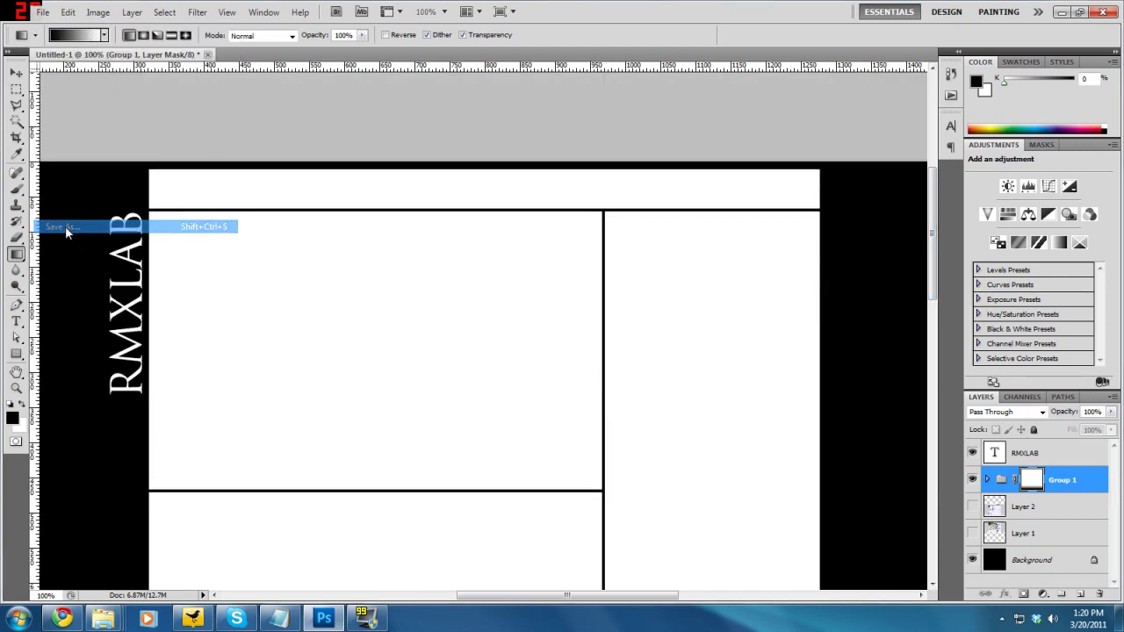
click(492, 377)
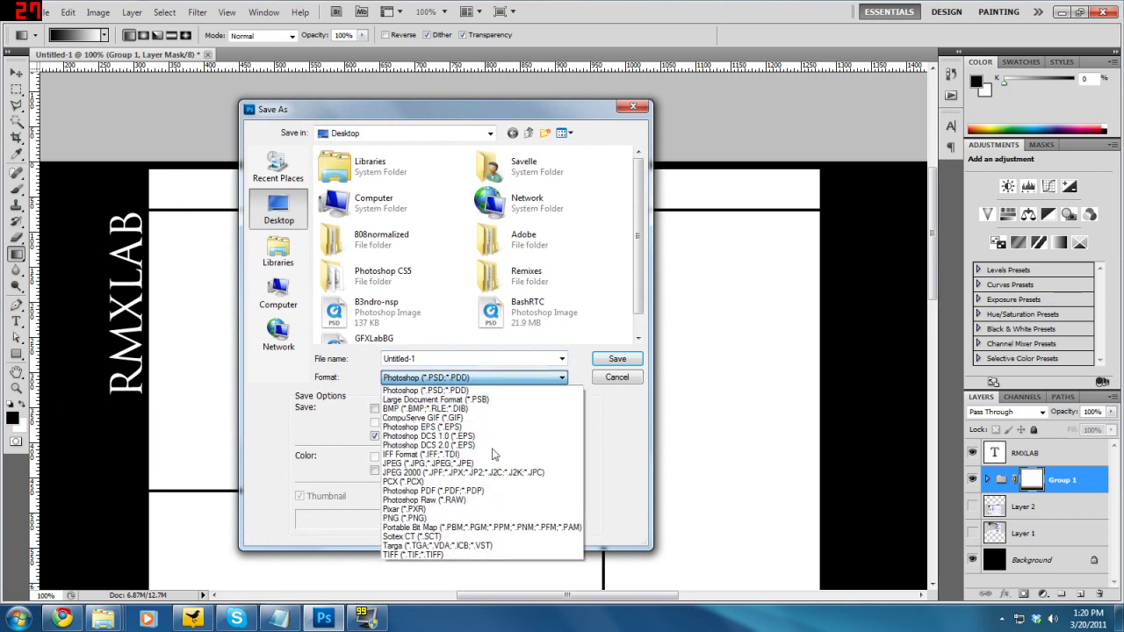
click(475, 519)
key(shift+Tab)
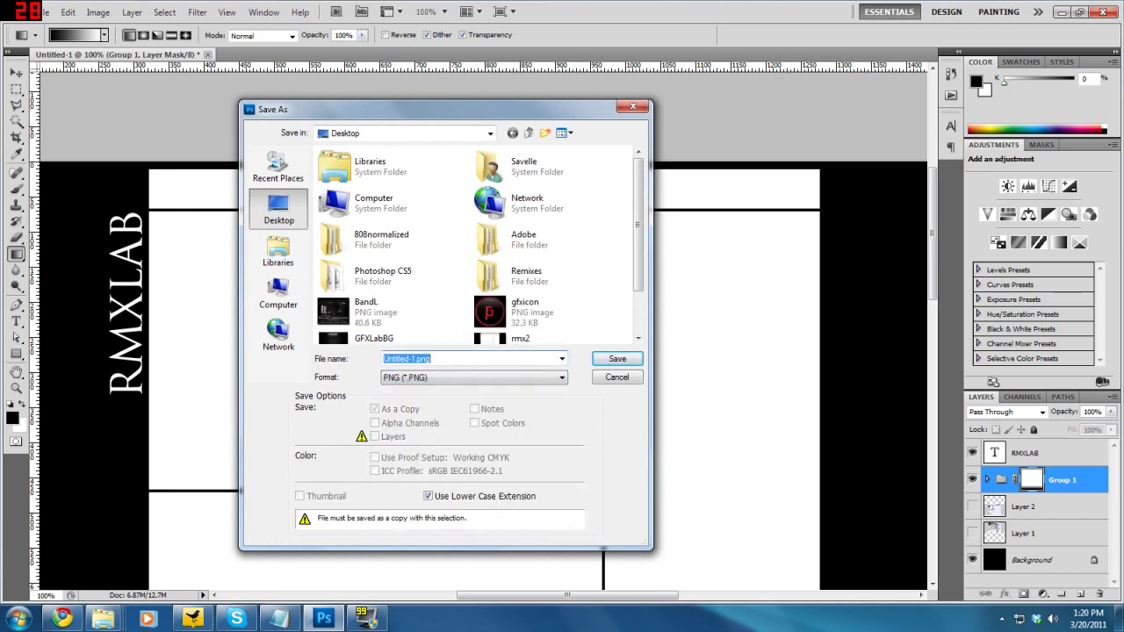
key(shift+Left)
key(shift+Left)
key(shift+Left)
key(shift+Left)
key(Right)
key(shift+Left)
key(shift+Left)
key(shift+Left)
key(shift+Left)
key(shift+Left)
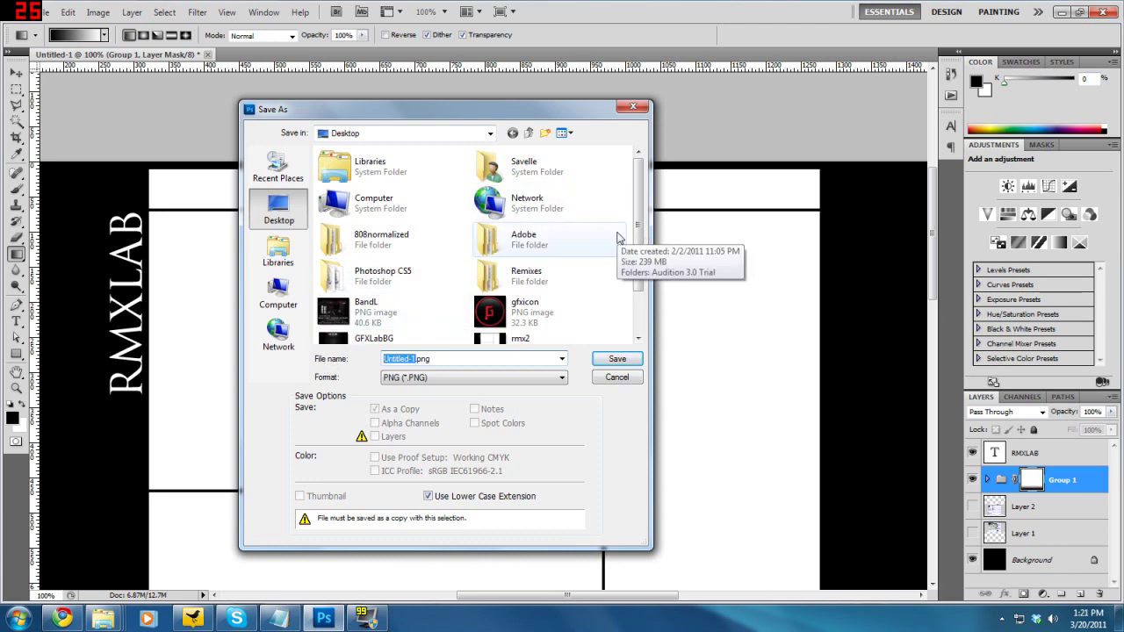
text(rmxl2)
key(Return)
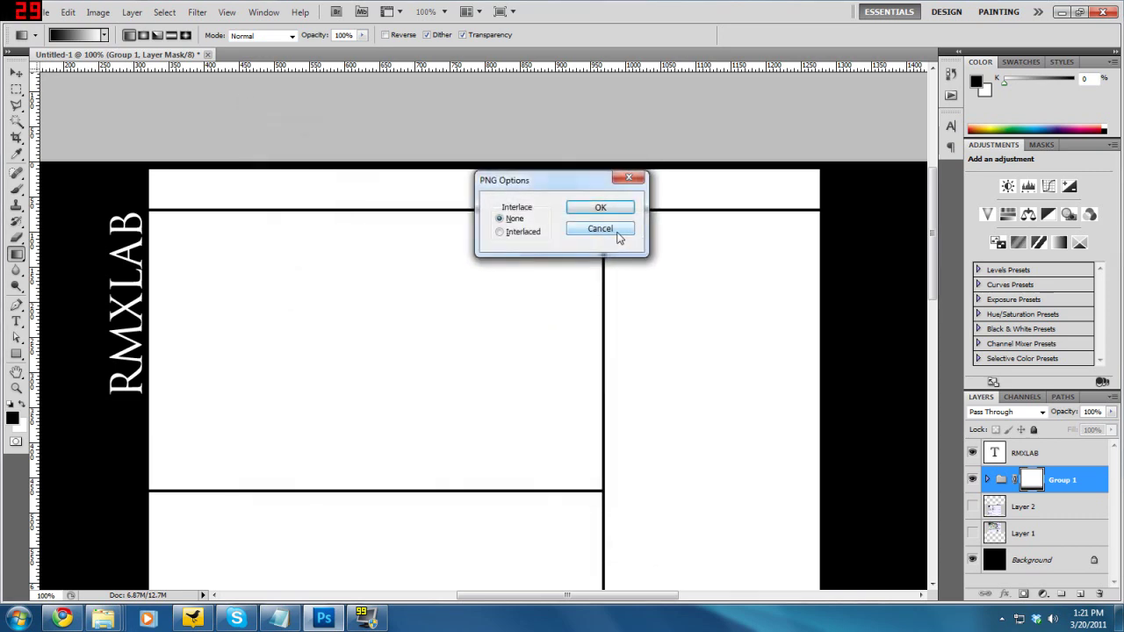
key(Return)
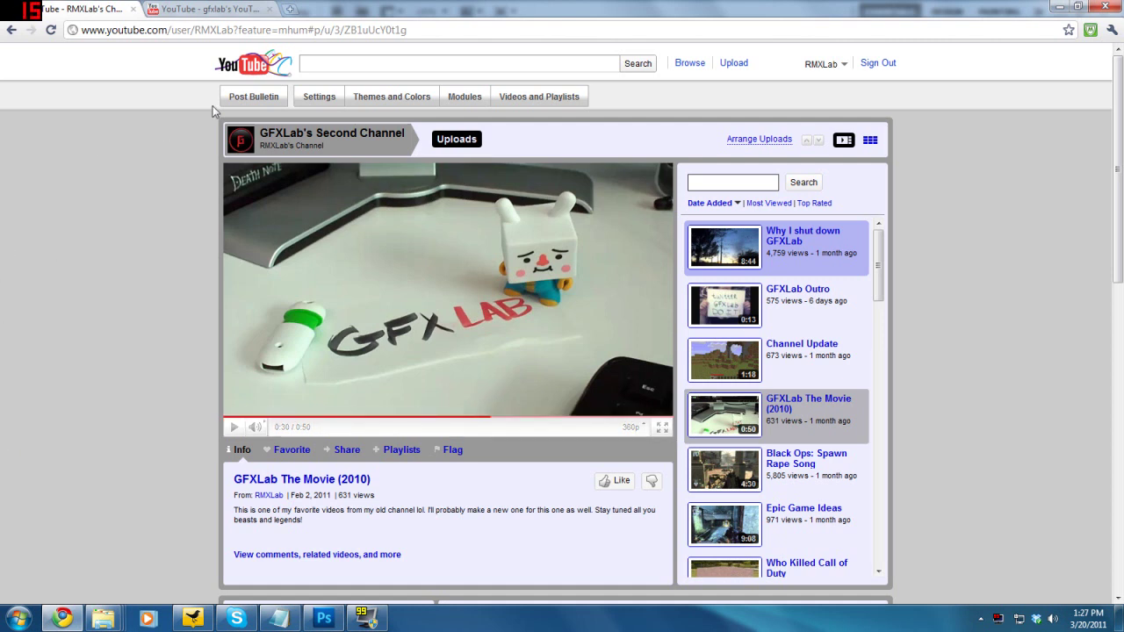
In Themes and Colors advanced options, upload rmxl2.png as the channel background image
click(405, 98)
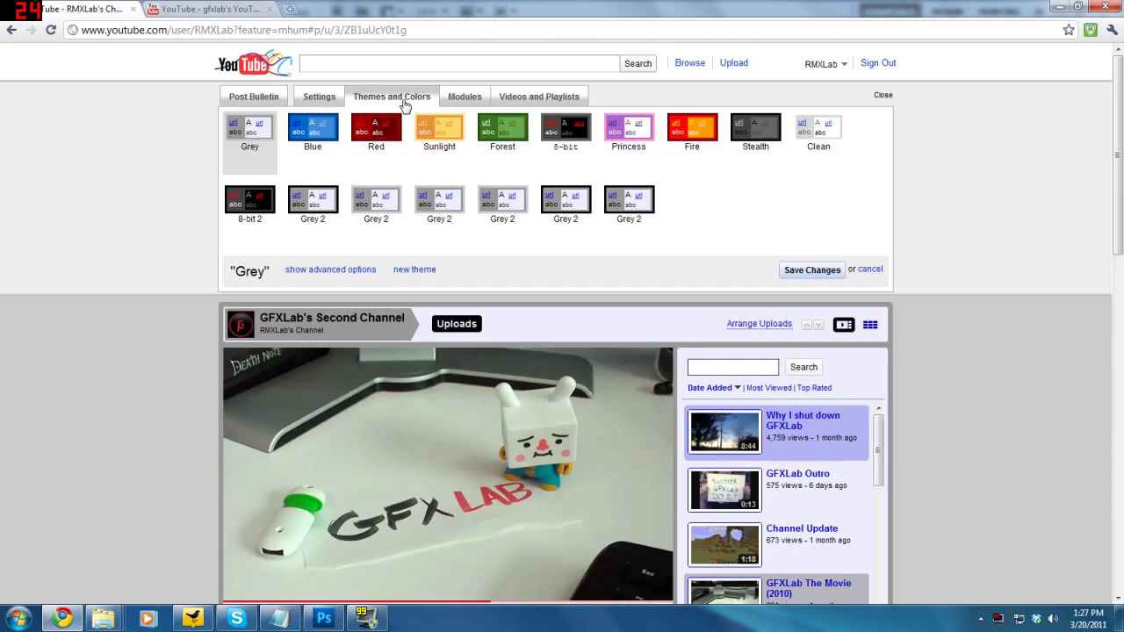
click(338, 271)
click(374, 437)
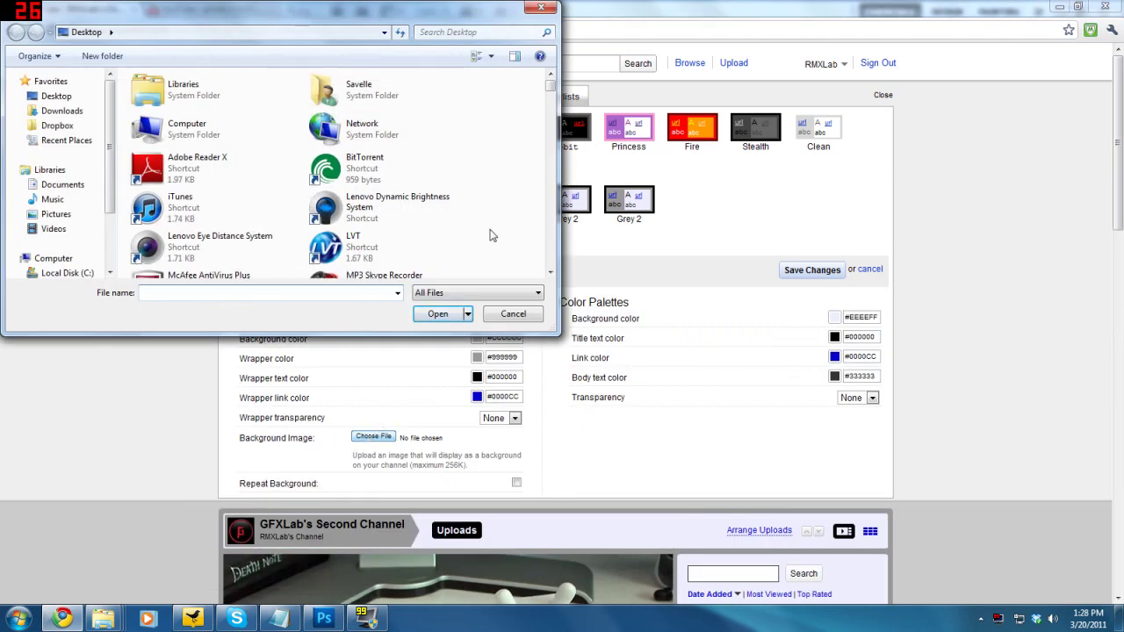
text(rm)
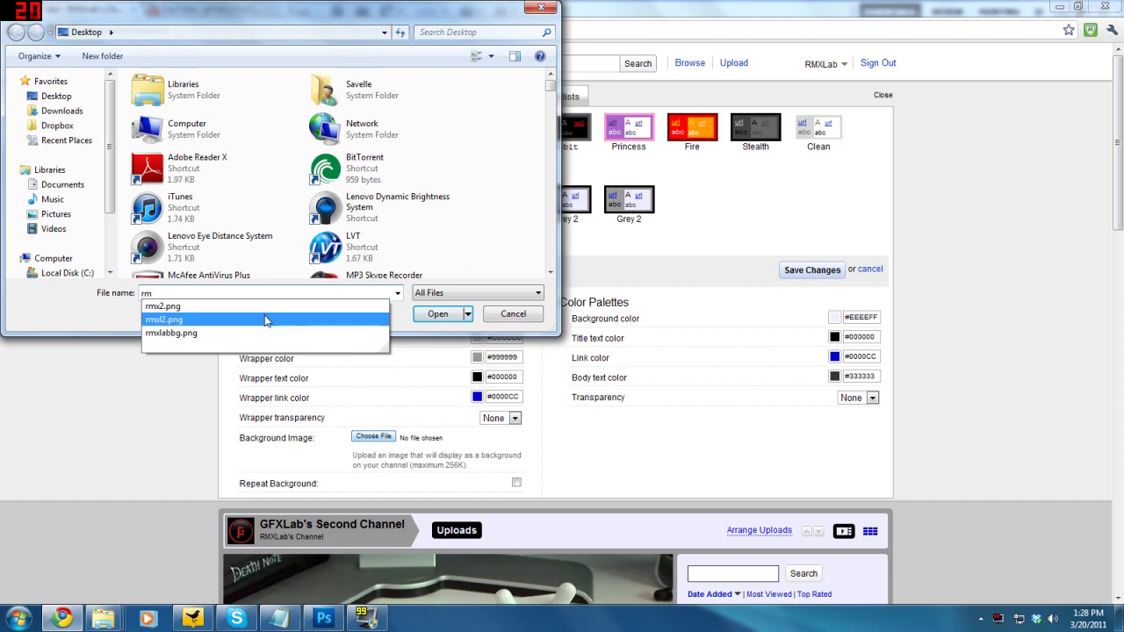
click(266, 319)
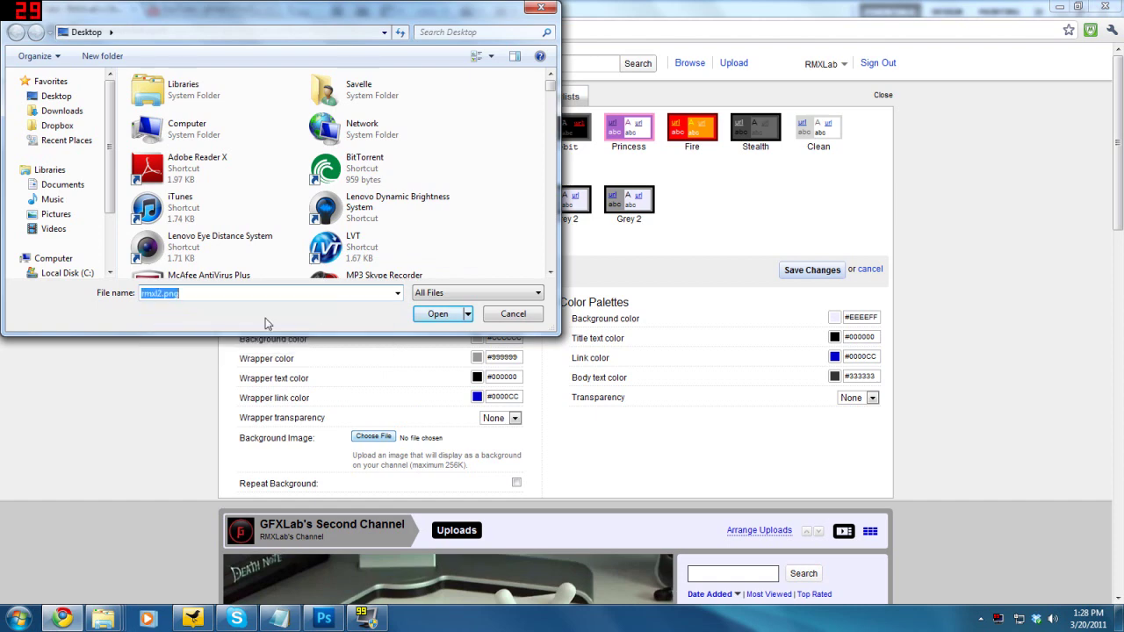
click(437, 313)
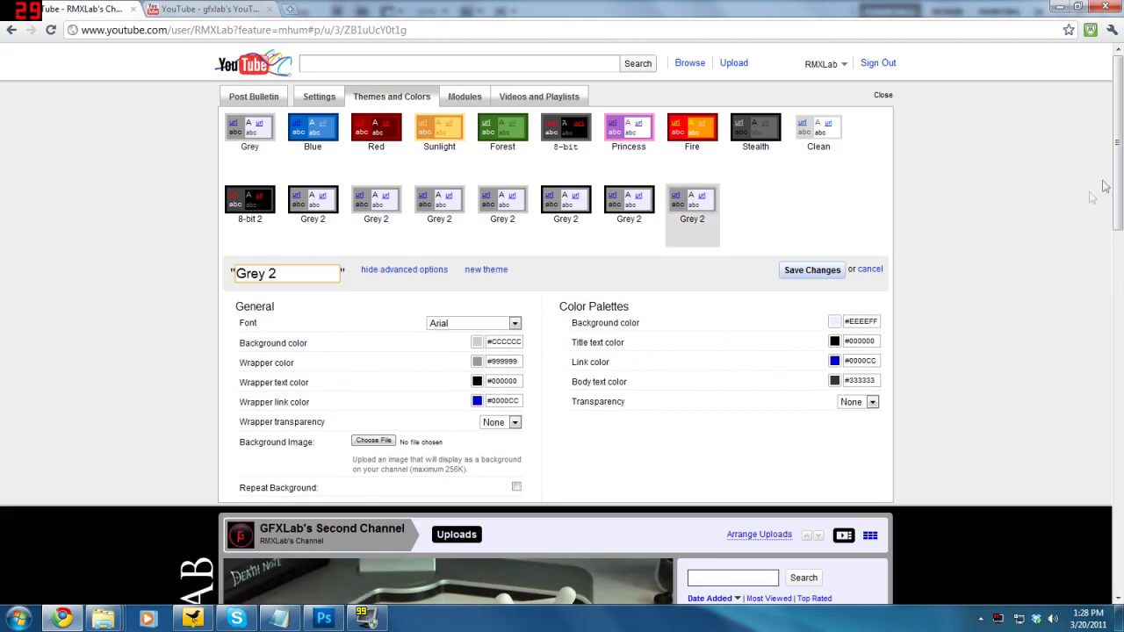
mouse_move(1114, 160)
mouse_down()
mouse_move(1111, 395)
mouse_move(1113, 162)
mouse_up()
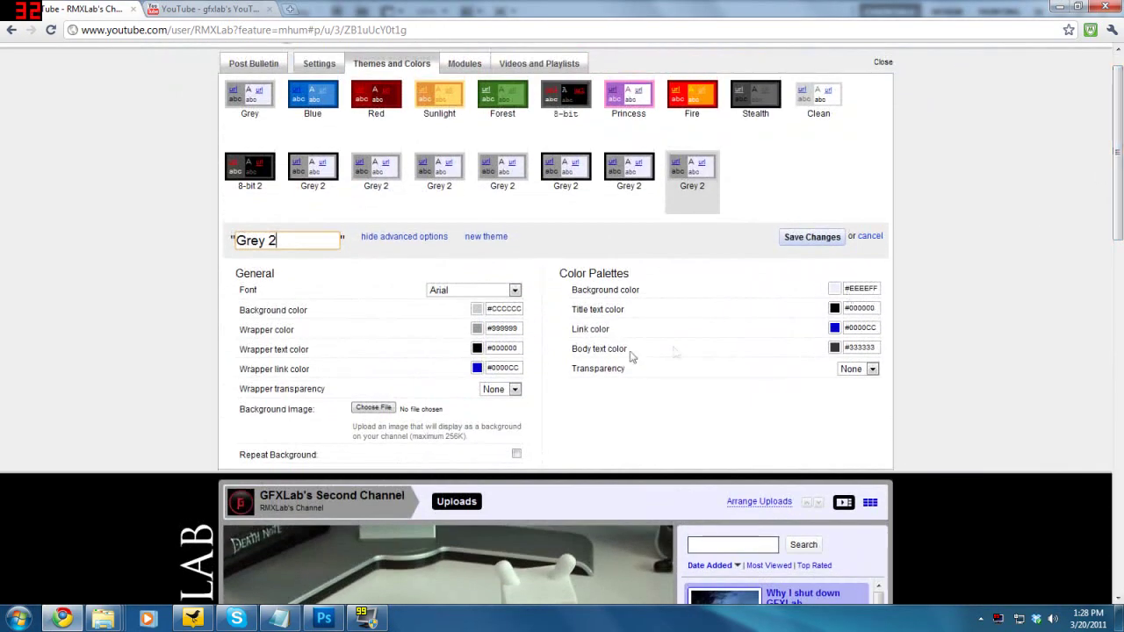
Set both Wrapper transparency and Color Palettes Transparency to 100%
click(506, 393)
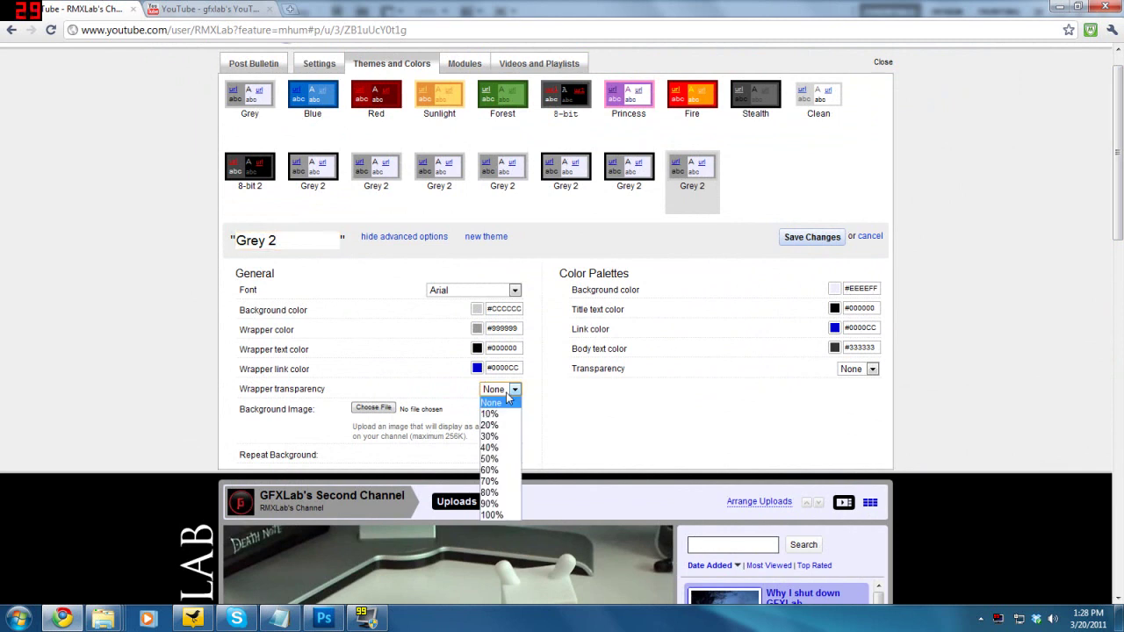
click(494, 518)
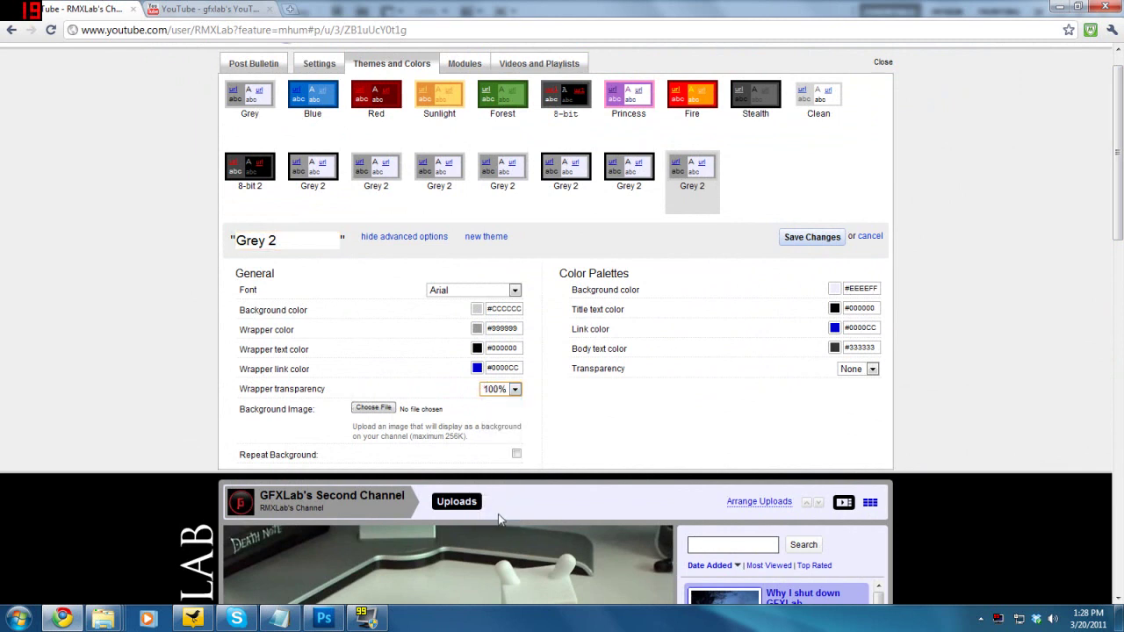
click(856, 370)
click(849, 494)
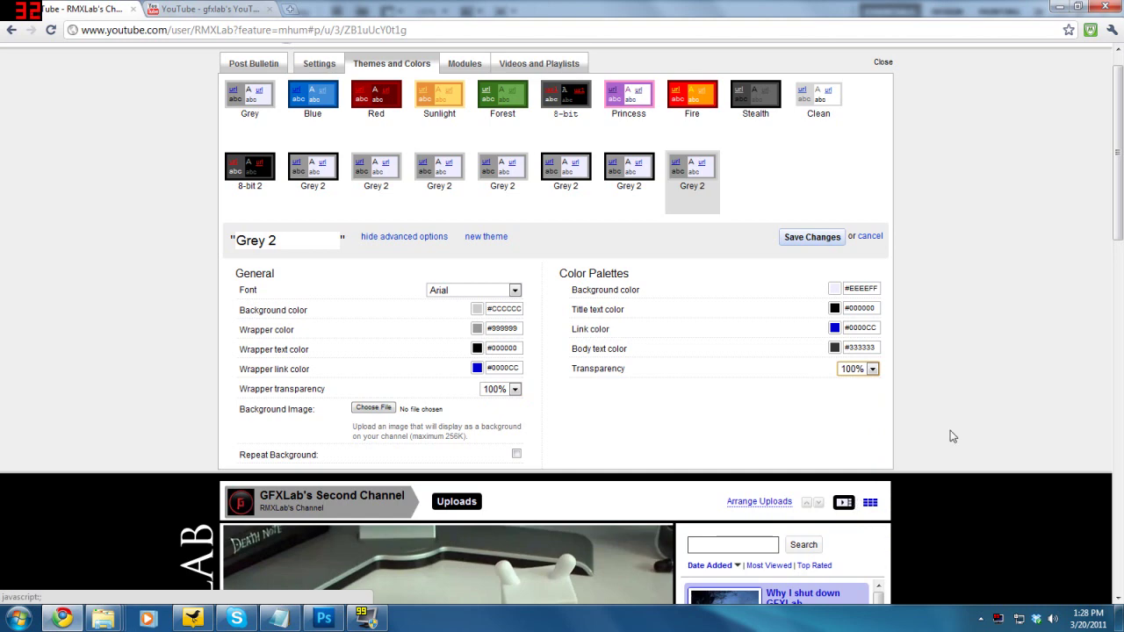
Scroll down the channel page to preview the RMXLAB background showing through
drag(1120, 165, 1117, 257)
scroll(681, 215, down, 1)
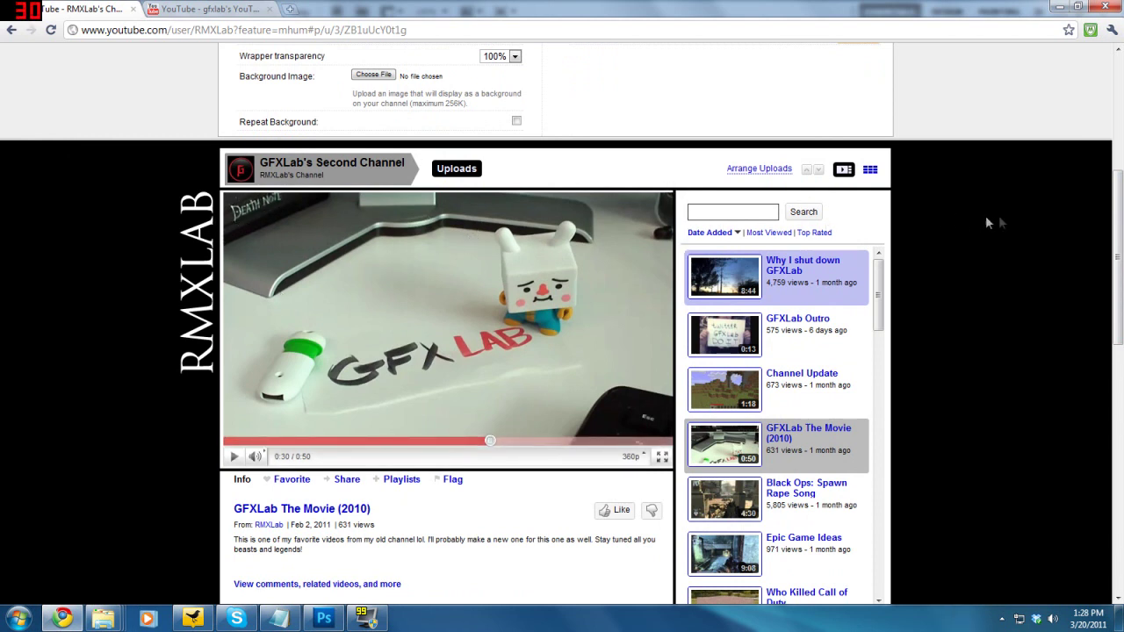
drag(1113, 193, 1115, 468)
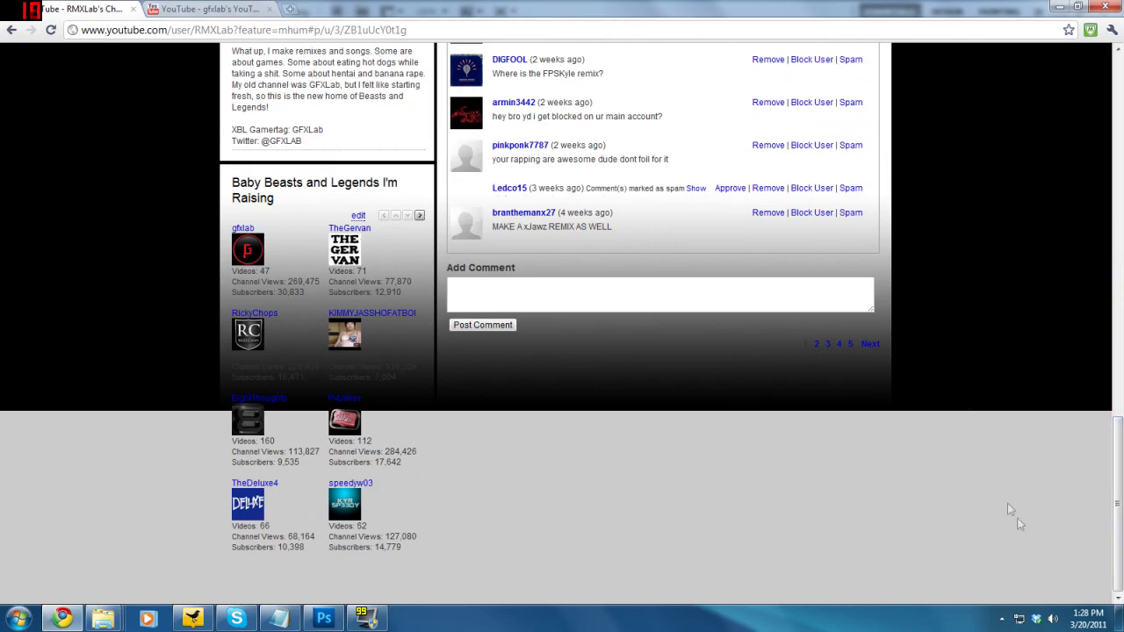
drag(1116, 432, 1116, 81)
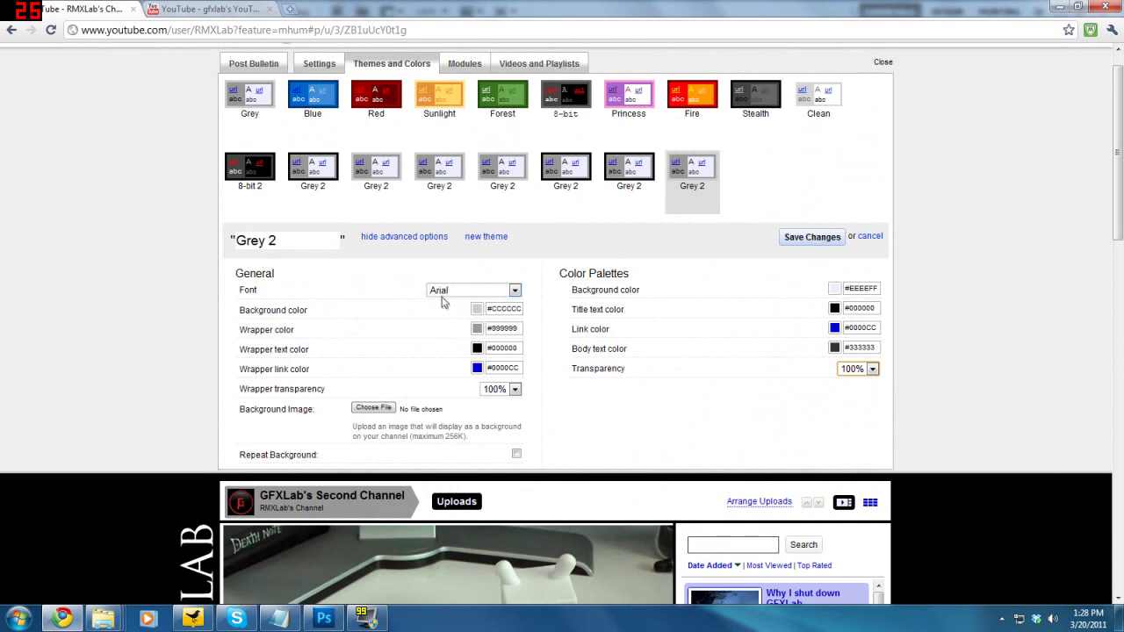
Set the page background colour to black (#000000) and save the Grey 2 theme changes
click(477, 311)
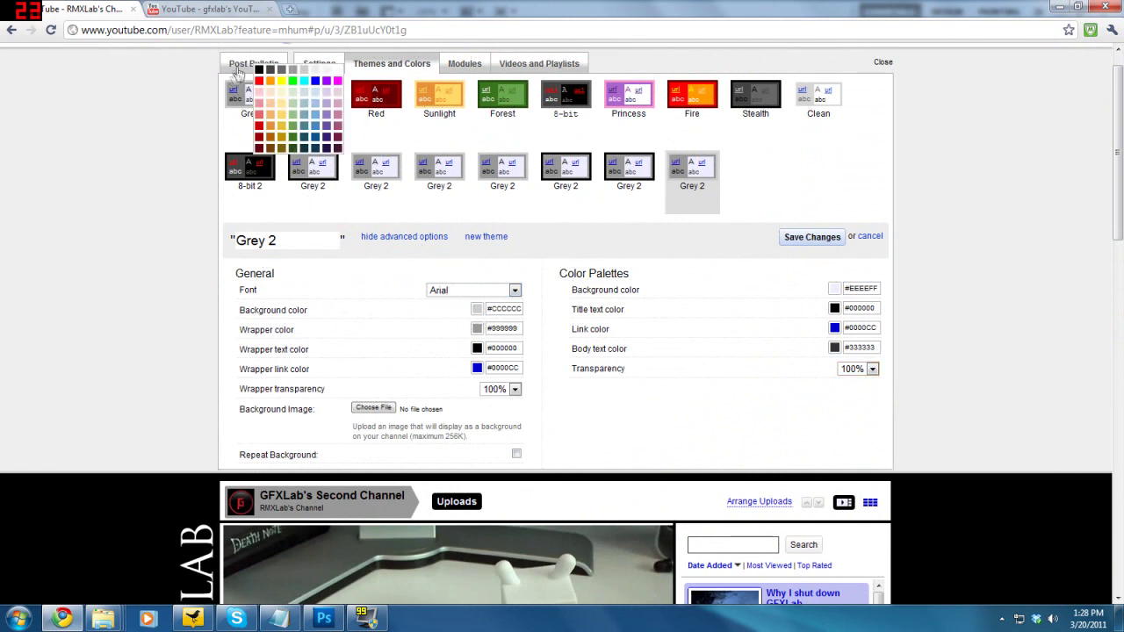
click(259, 70)
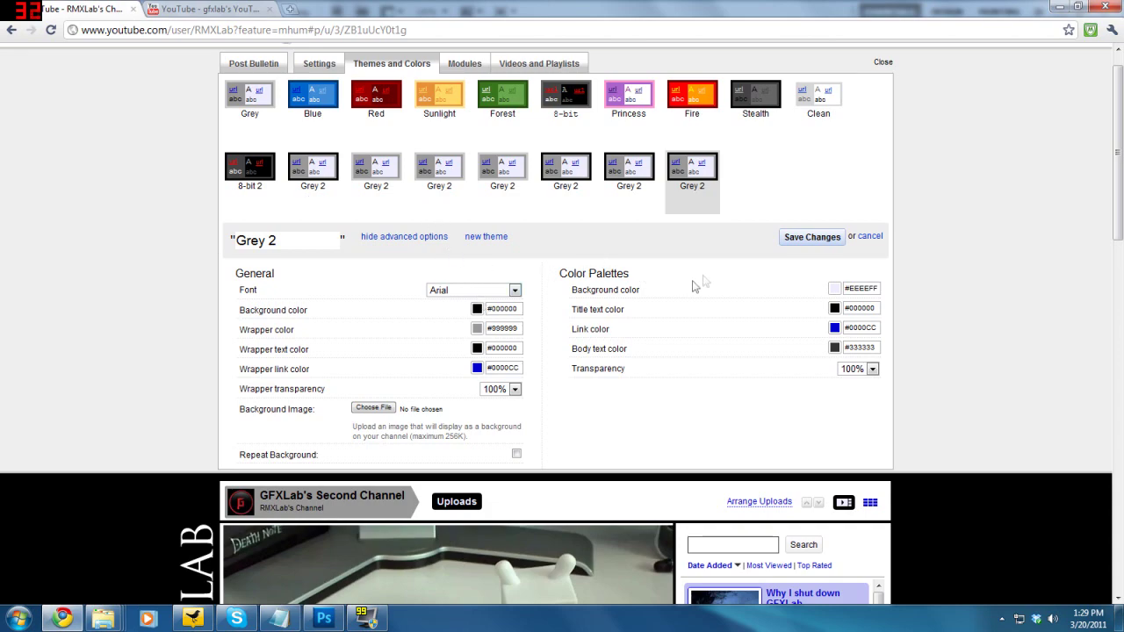
click(815, 243)
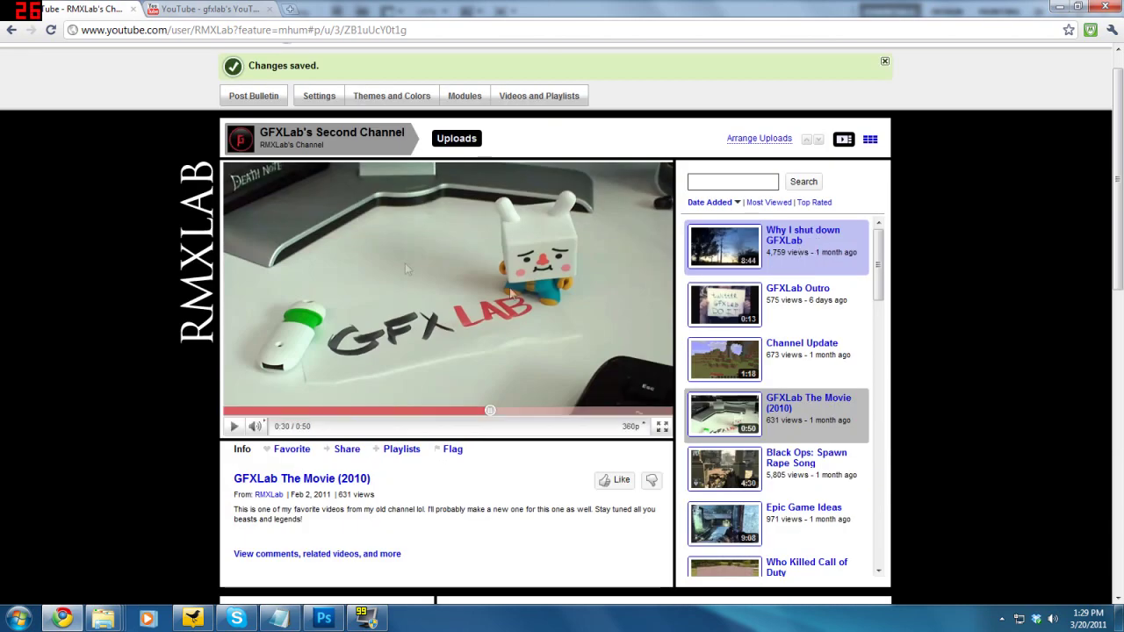
Close the 'Changes saved.' bar and scroll through the channel to review the black RMXLAB background
scroll(77, 235, down, 10)
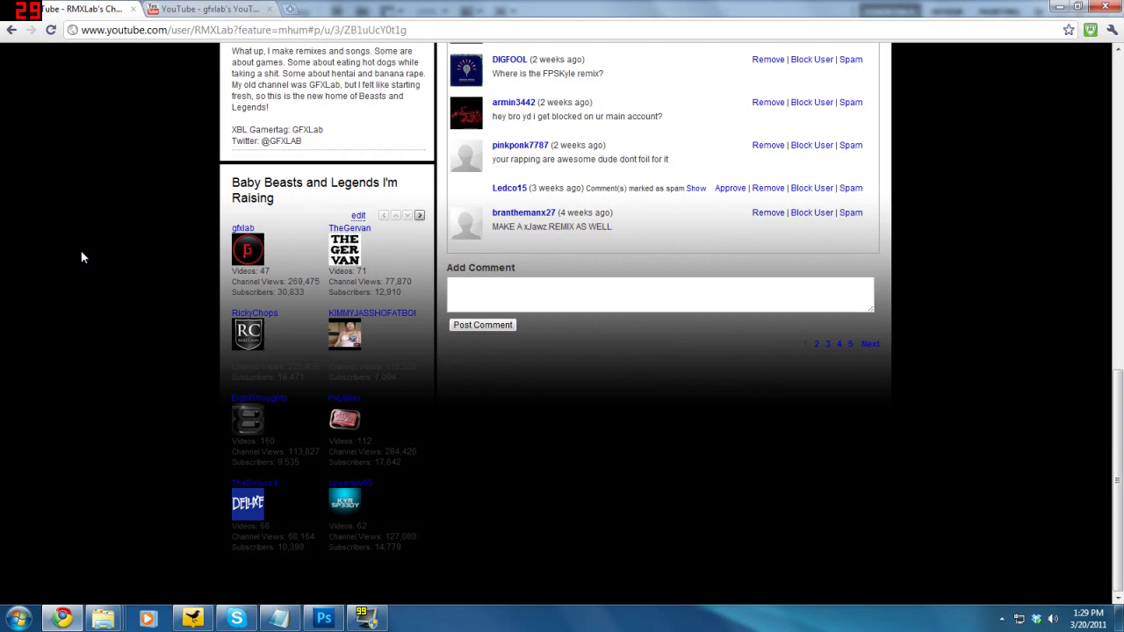
scroll(81, 258, up, 10)
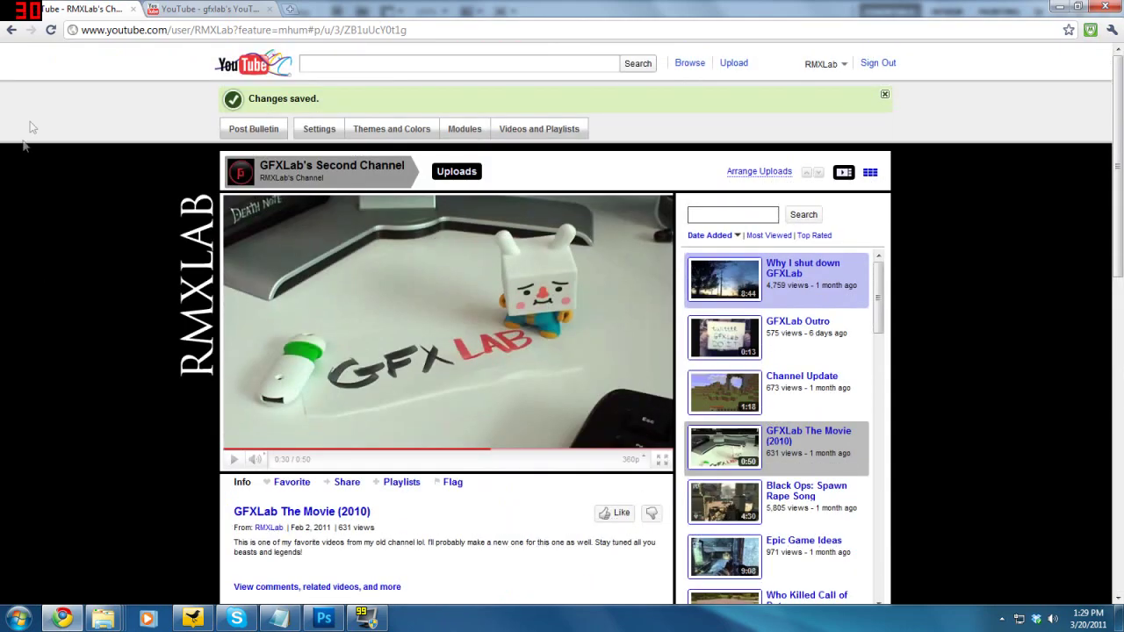
click(885, 97)
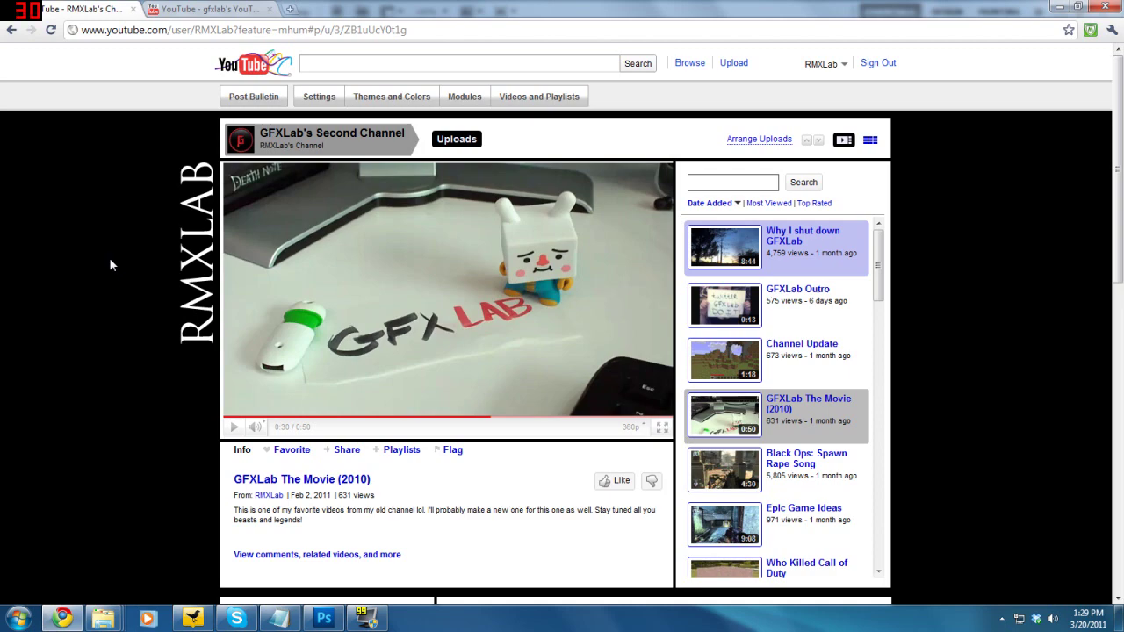
scroll(119, 273, down, 3)
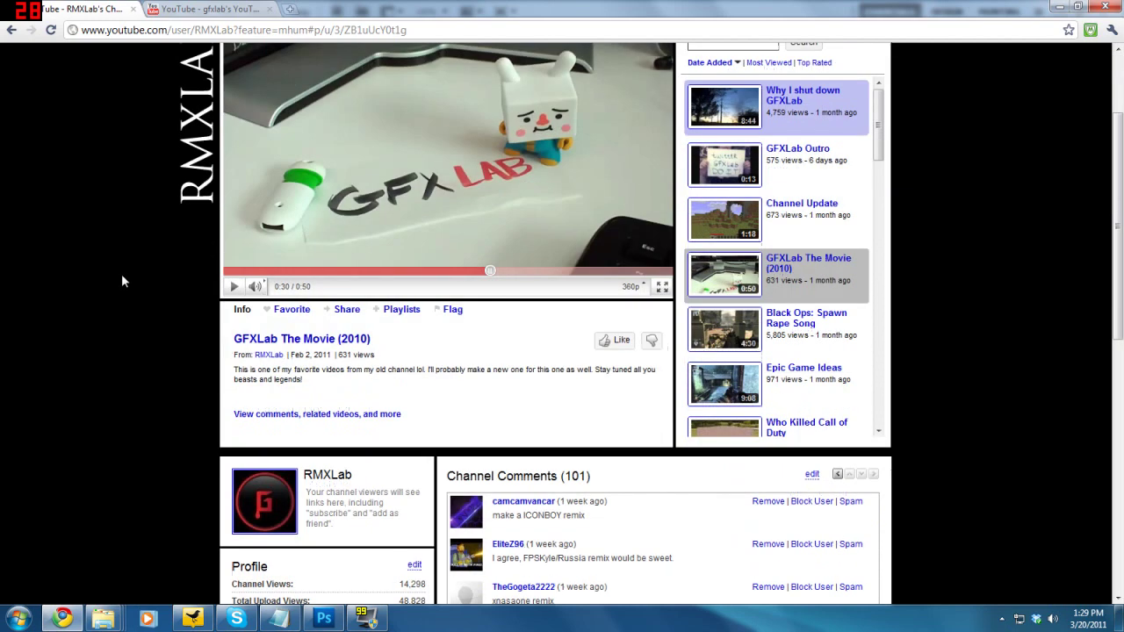
scroll(122, 280, down, 5)
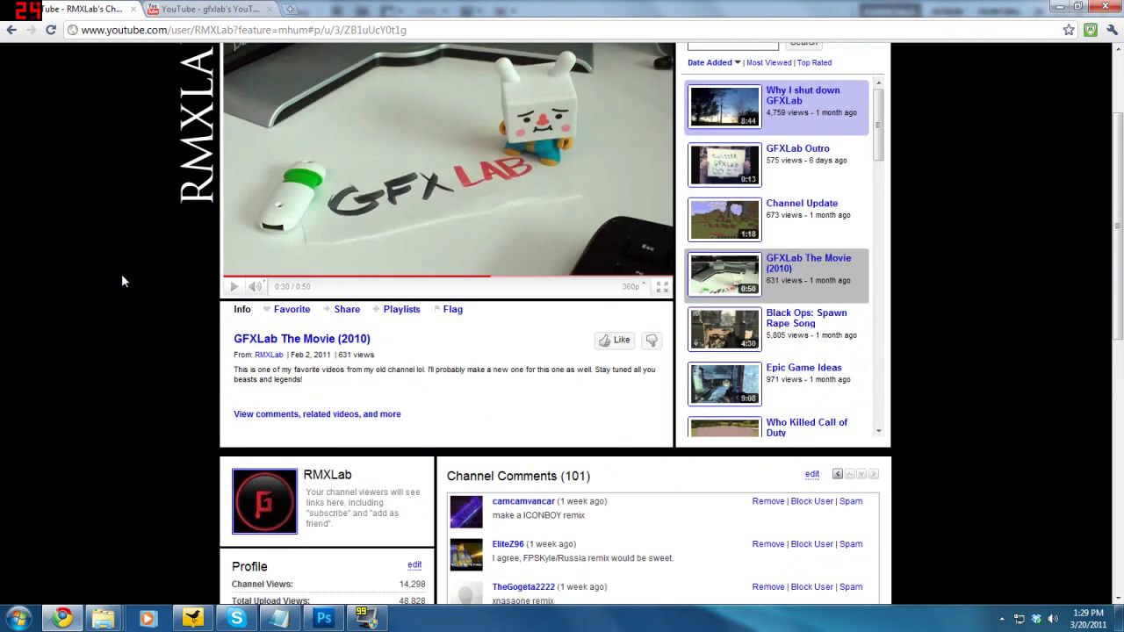
scroll(121, 281, up, 3)
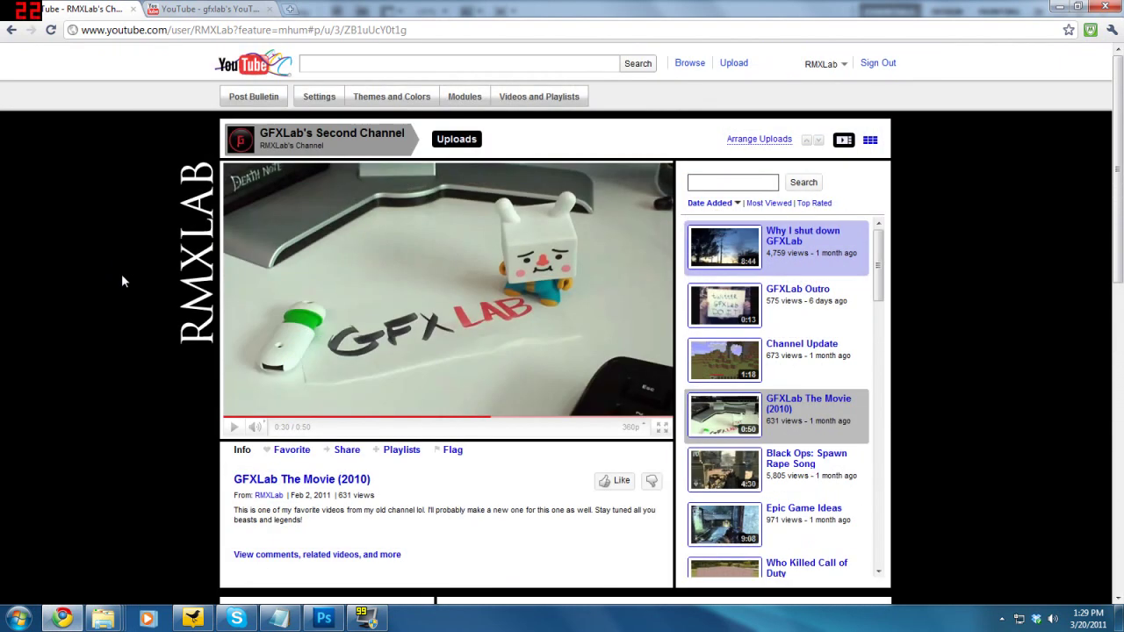